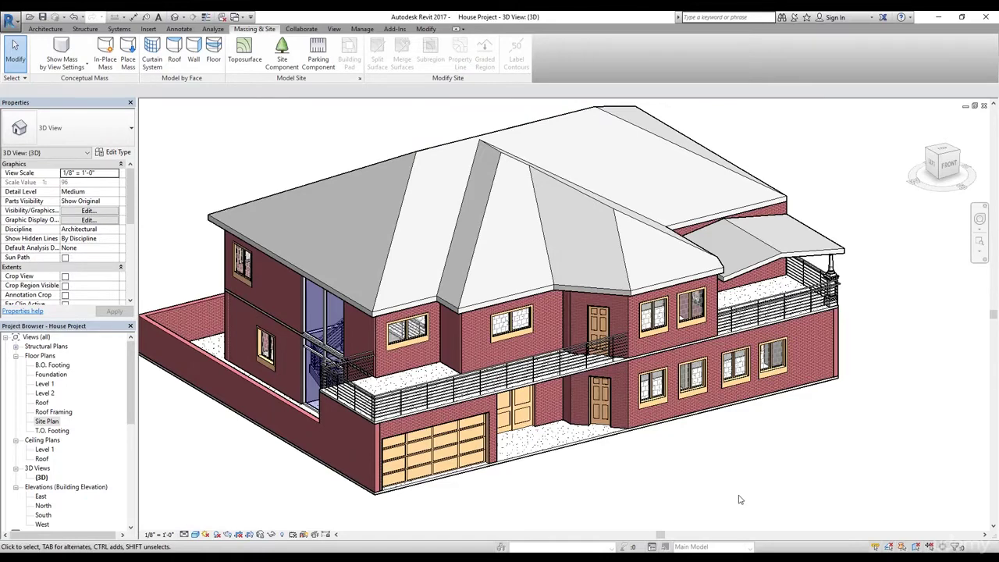
Step: Open the Site Plan floor plan to work on the site around the house
click(254, 29)
click(292, 81)
double_click(48, 422)
scroll(507, 315, down, 2)
middle_drag(518, 315, 537, 414)
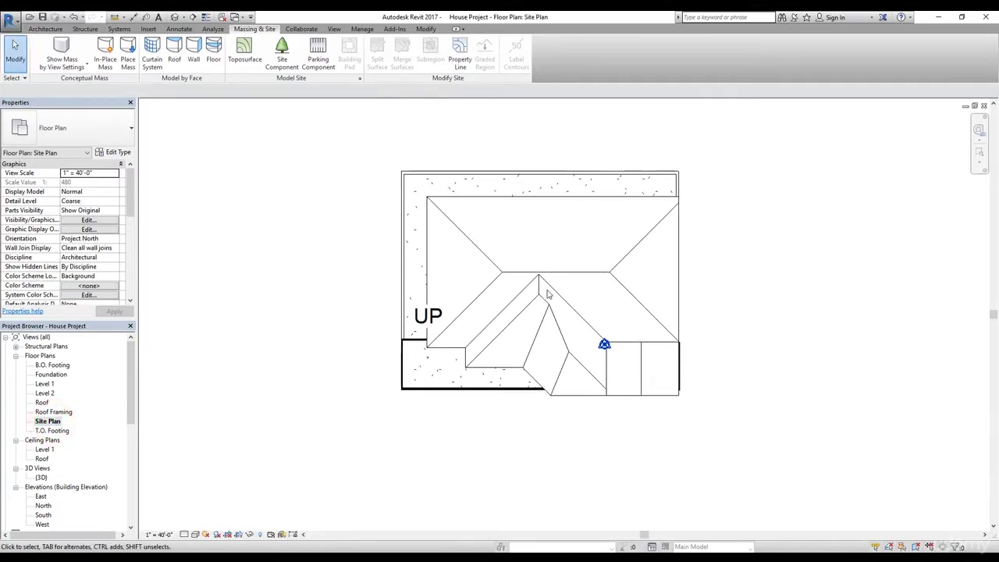
scroll(547, 294, down, 6)
middle_drag(618, 303, 577, 306)
scroll(587, 308, down, 1)
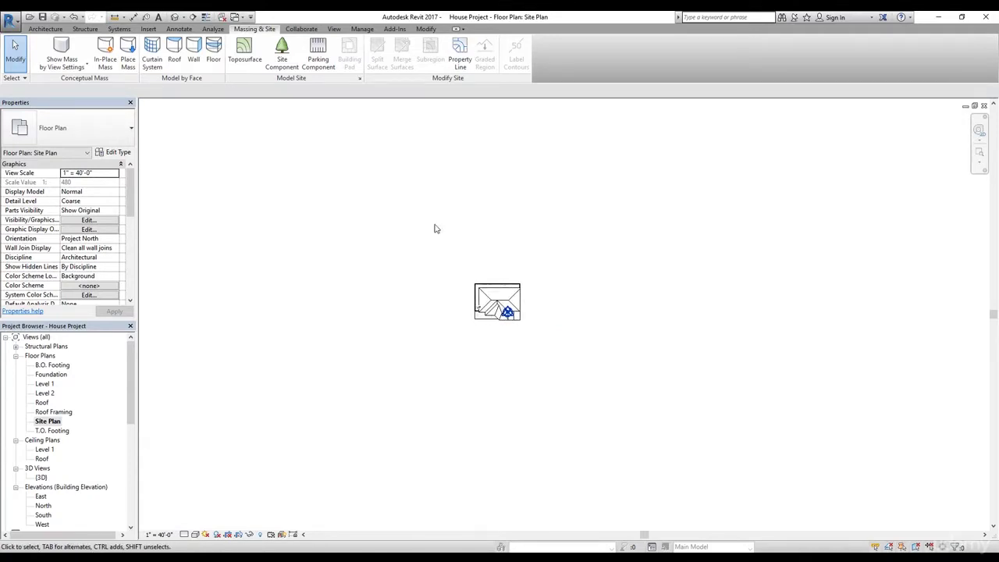
Step: Start a toposurface and place two points at 5' 0" absolute elevation as the site's rear corners, behind the house
click(247, 60)
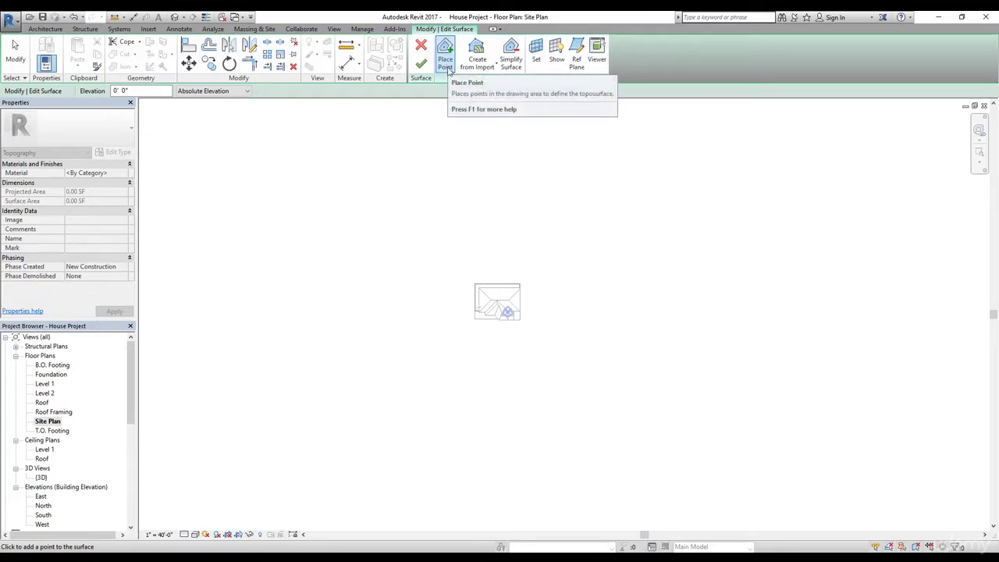
click(652, 197)
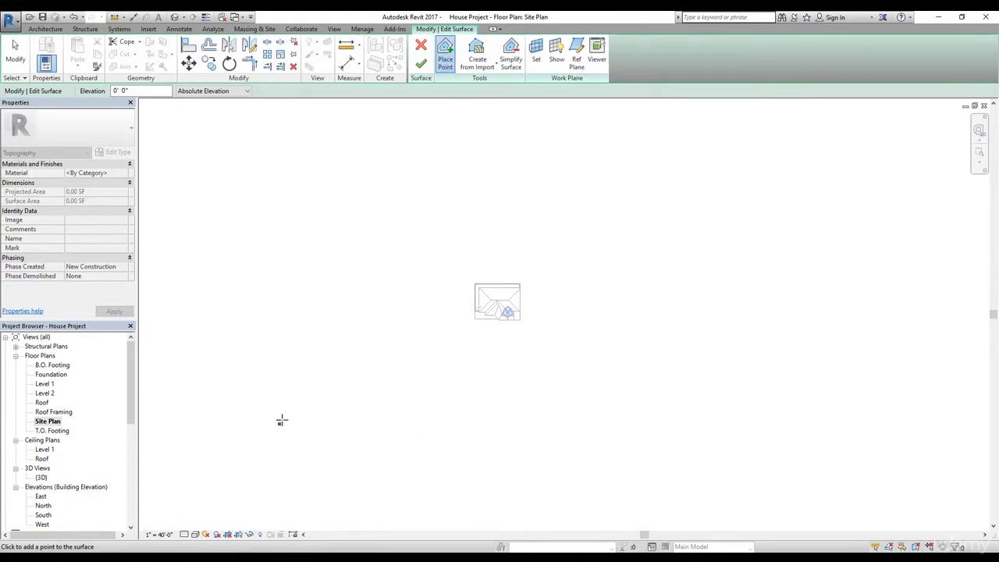
click(125, 91)
click(134, 90)
click(384, 176)
click(442, 70)
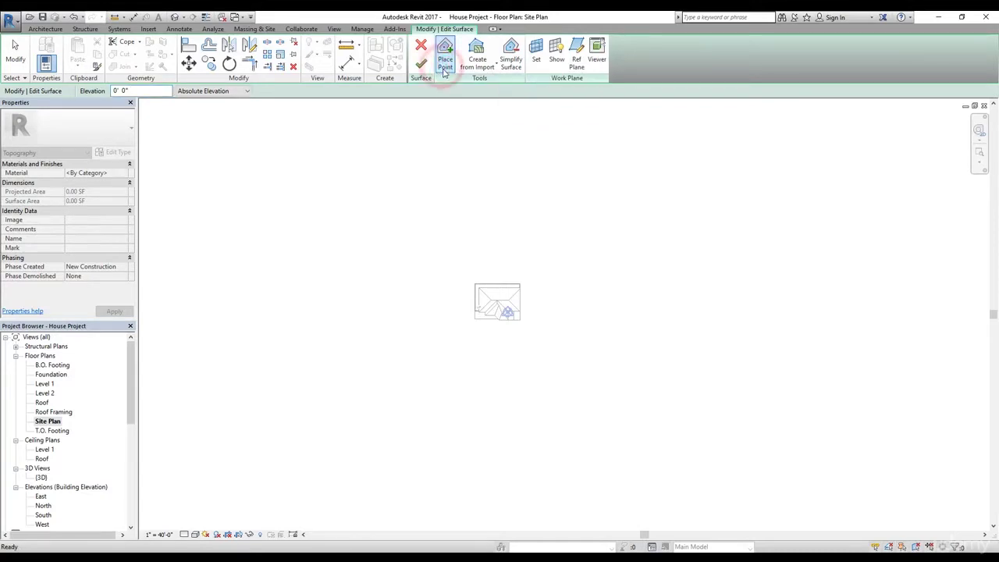
click(140, 91)
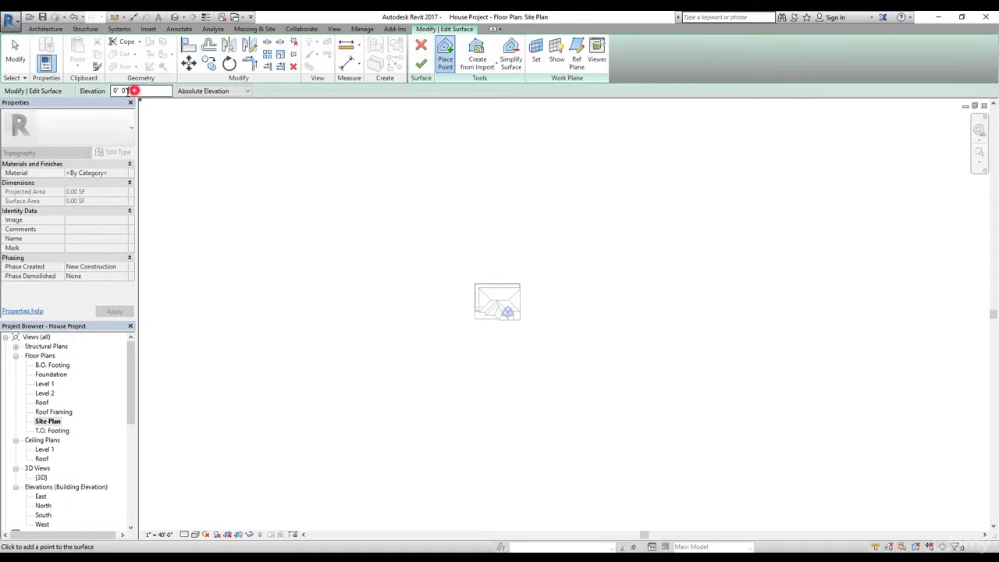
text(5)
click(367, 197)
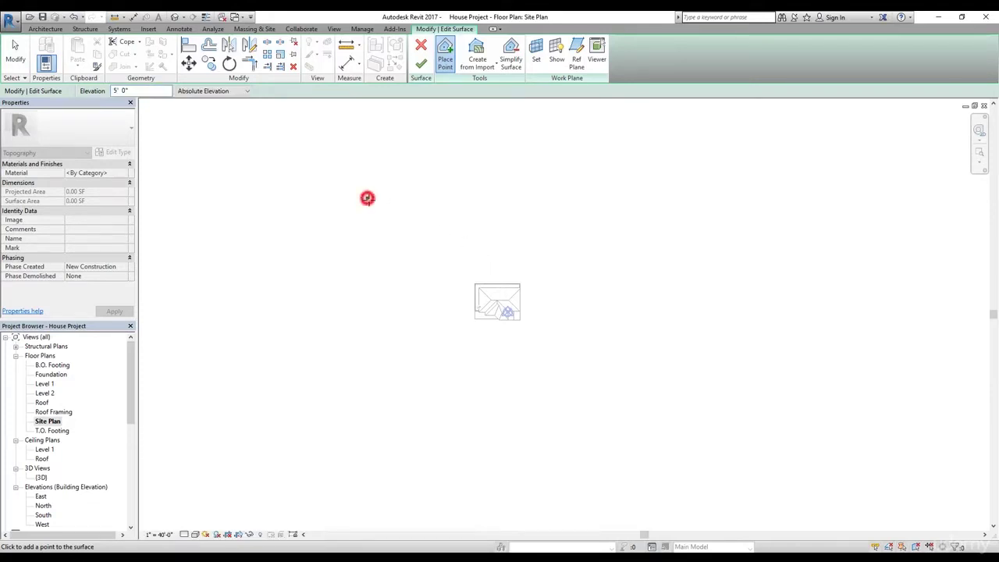
click(636, 191)
Step: Place two toposurface points at -5' 0" elevation as the site's front corners, closing a roughly rectangular outline around the house
double_click(121, 90)
text(-5)
click(461, 245)
click(395, 199)
click(372, 404)
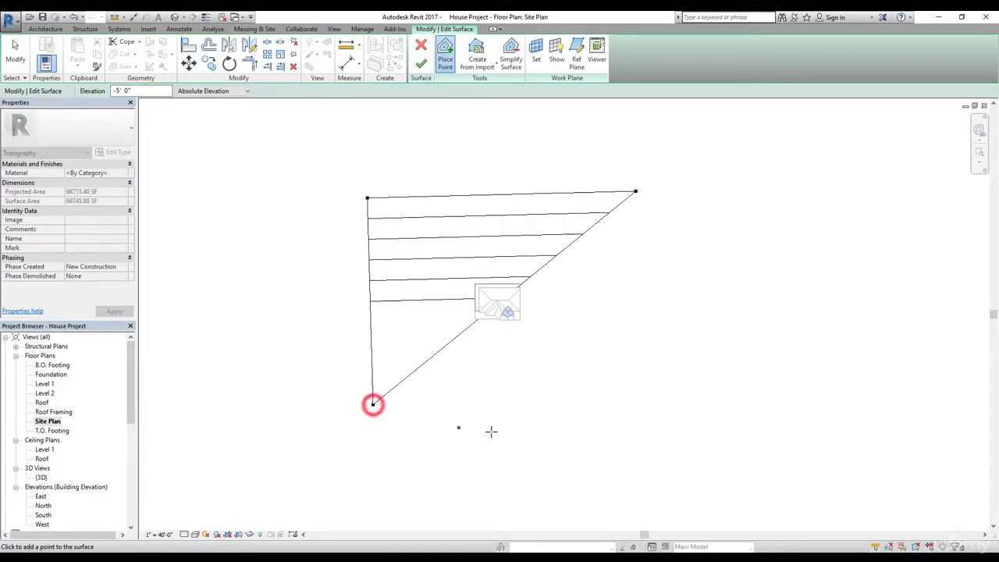
click(641, 404)
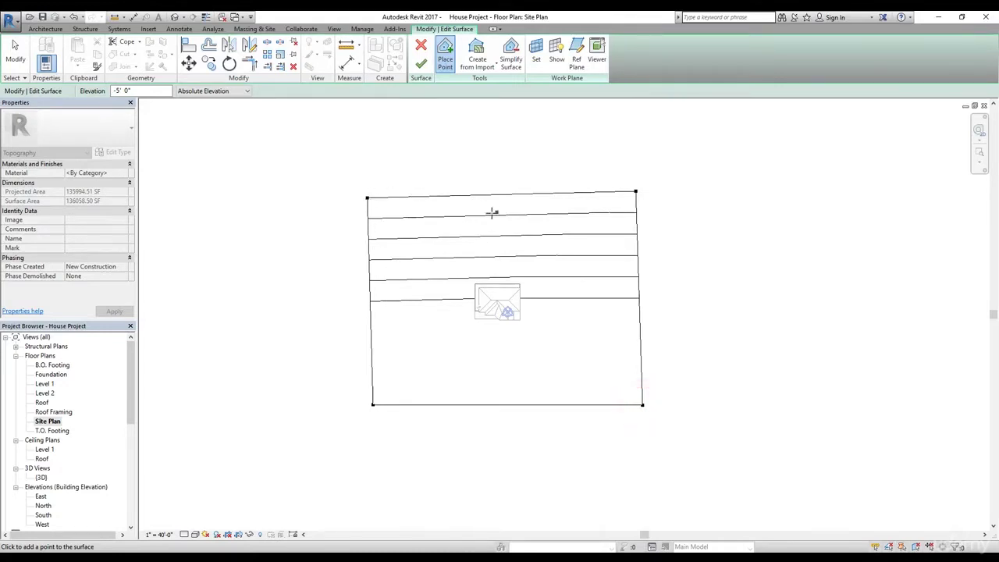
Step: Add four toposurface points at 0' 0" elevation in a rectangle closely surrounding the house
click(492, 364)
click(573, 298)
double_click(123, 90)
text(0)
key(Return)
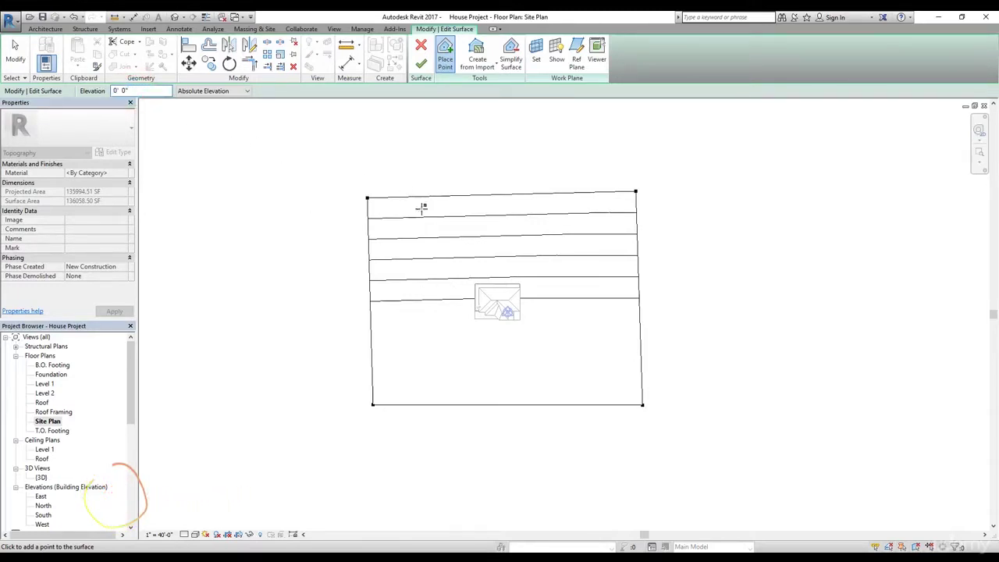
click(444, 274)
click(547, 273)
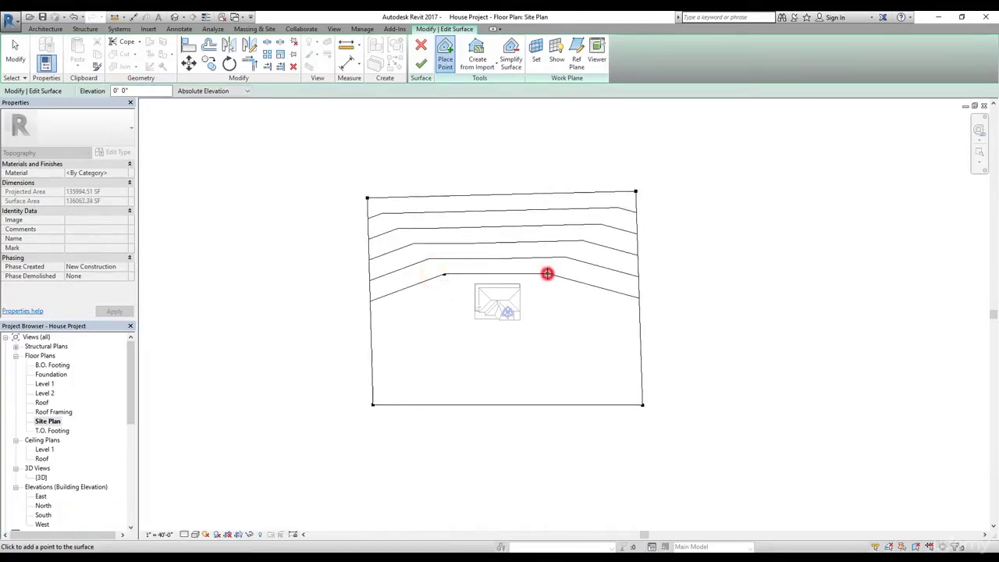
click(551, 335)
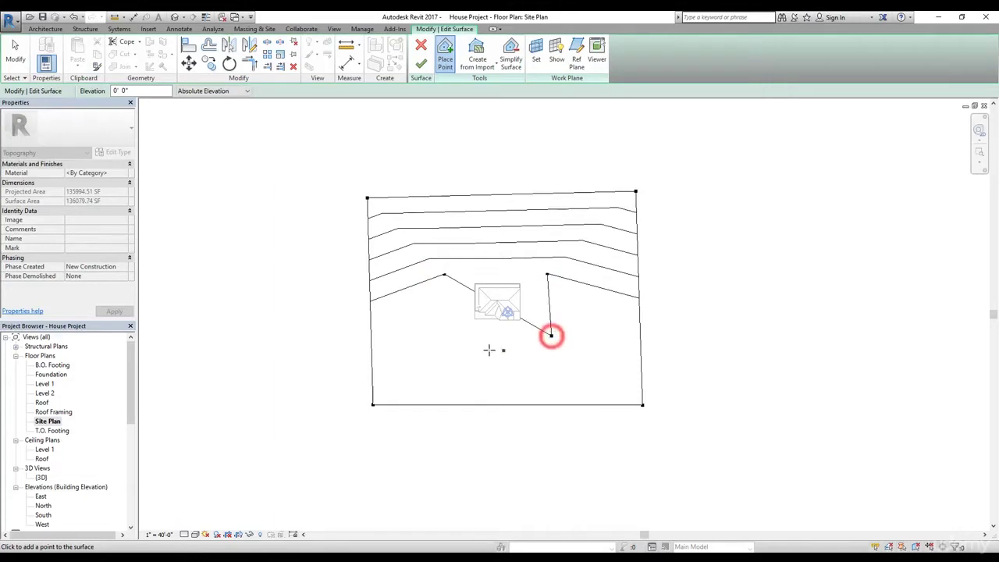
click(444, 340)
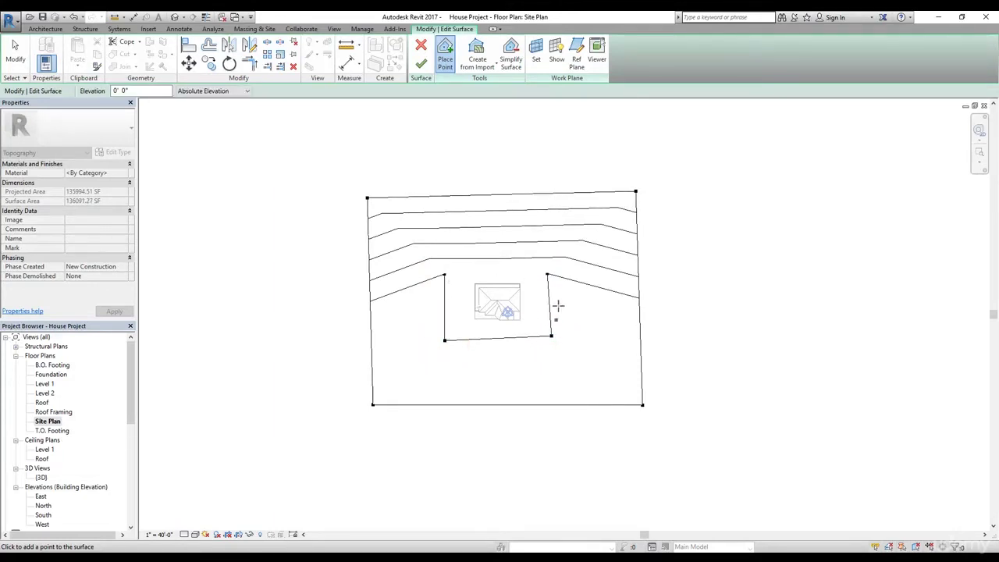
Step: Add four toposurface points at 2' 0" elevation in an arc in front of the house and finish the surface
click(559, 335)
click(401, 355)
click(597, 346)
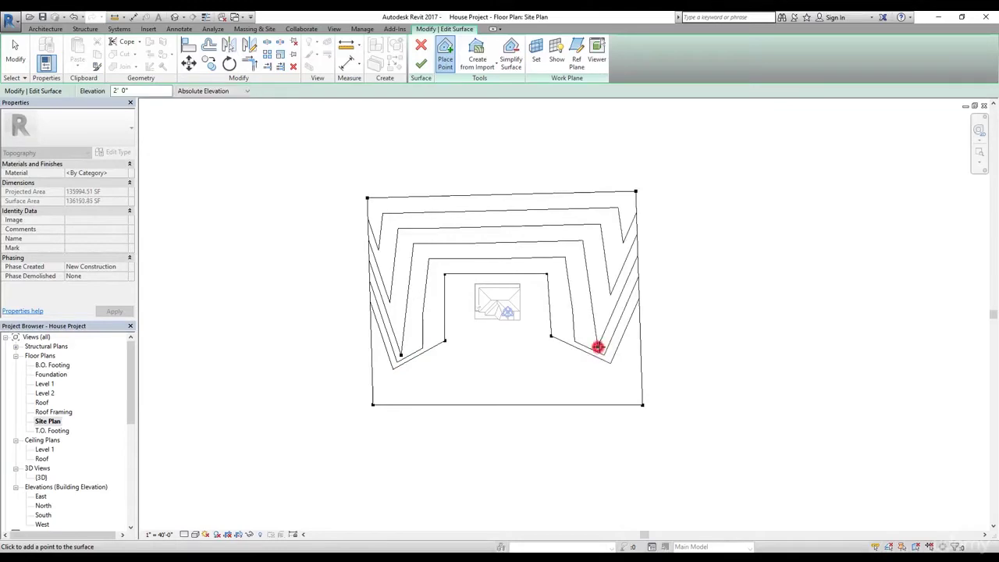
click(465, 364)
click(551, 364)
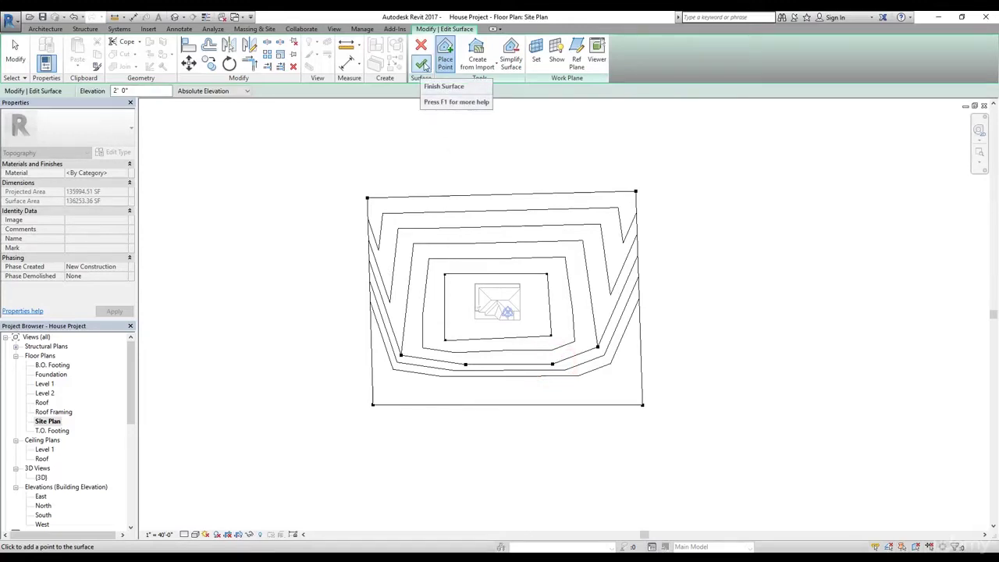
click(422, 66)
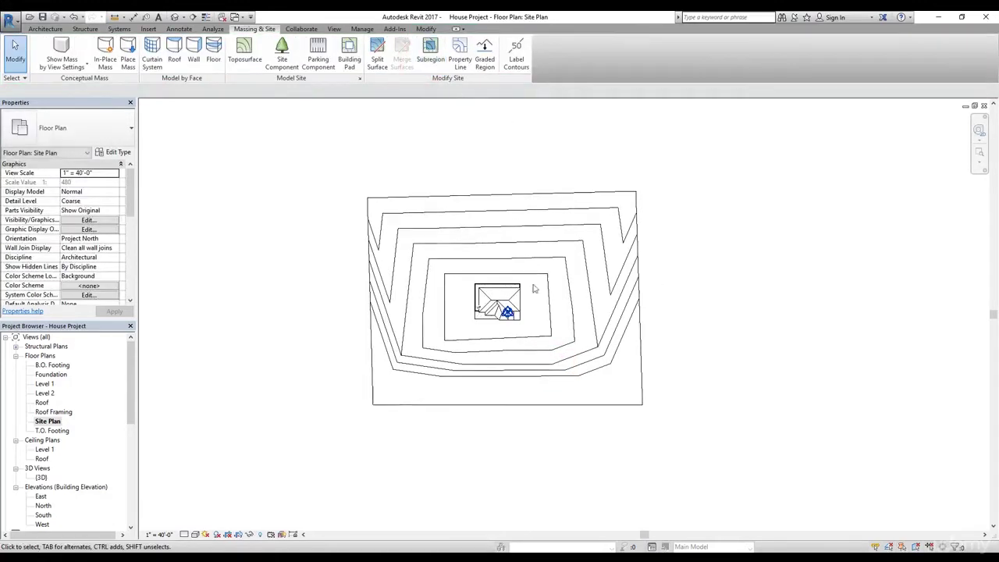
Step: Open the default 3D view and examine how the house sits on the toposurface from several angles
scroll(499, 312, up, 2)
click(175, 17)
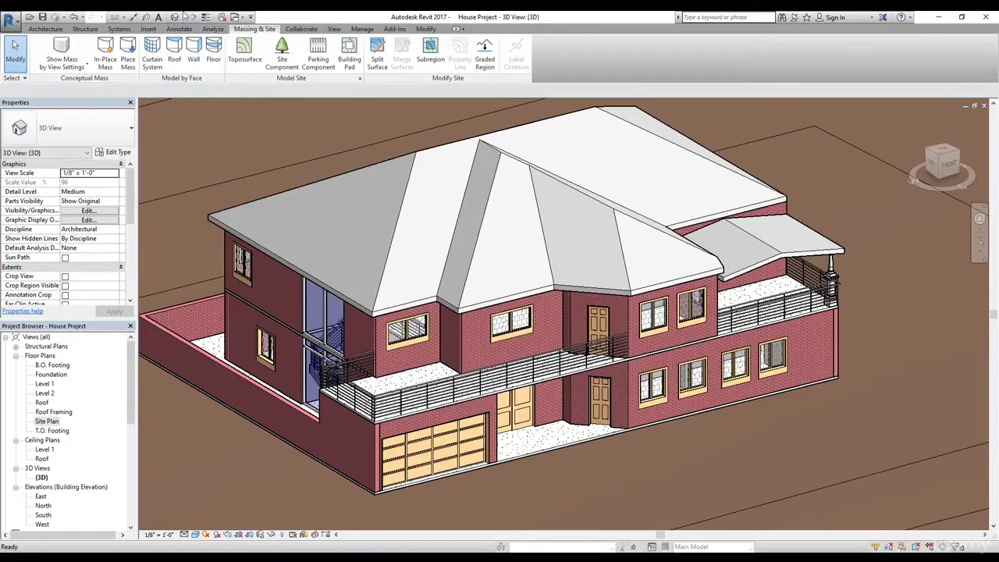
scroll(543, 367, down, 5)
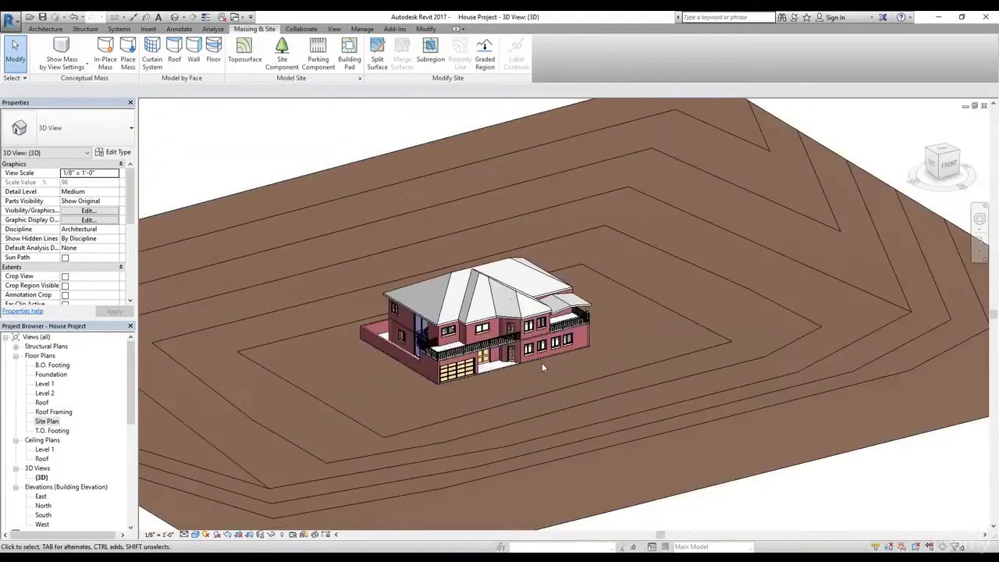
scroll(544, 367, down, 1)
mouse_move(541, 358)
shift+middle_down()
mouse_move(577, 383)
mouse_move(641, 337)
mouse_move(664, 249)
mouse_move(704, 310)
mouse_move(532, 355)
shift+middle_up()
scroll(531, 355, up, 6)
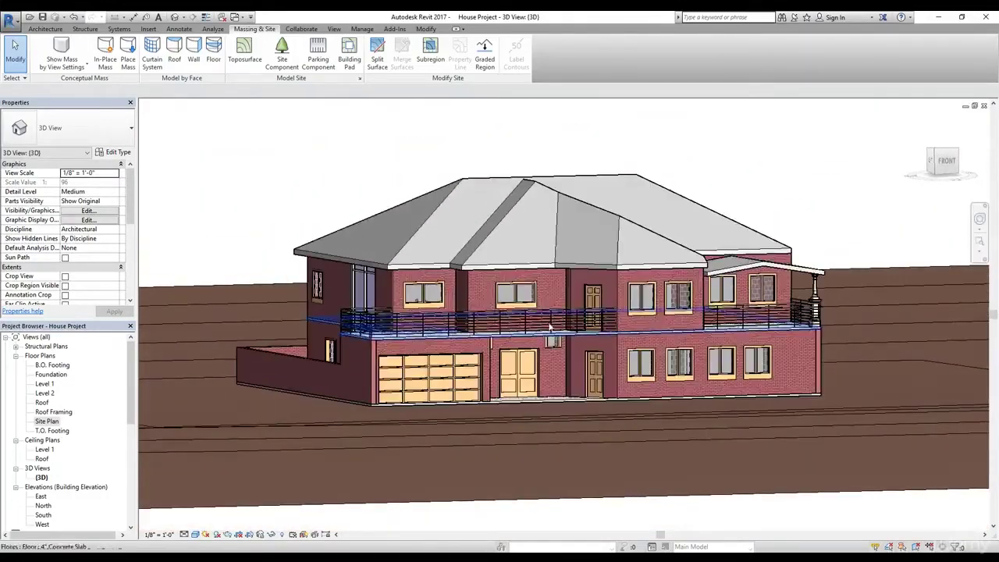
scroll(573, 316, up, 3)
scroll(573, 311, down, 2)
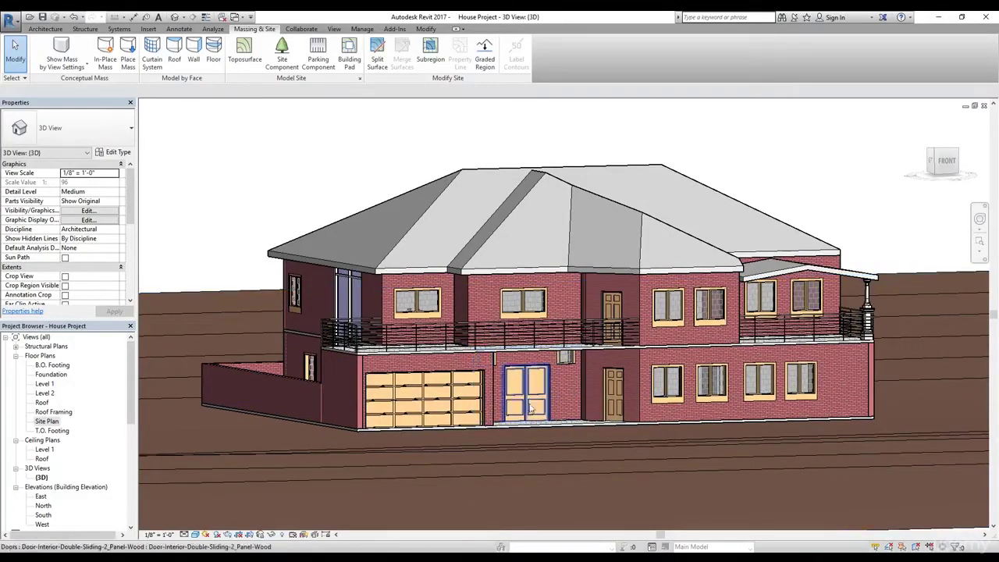
scroll(593, 417, down, 3)
shift+middle_drag(593, 417, 560, 347)
scroll(580, 457, down, 2)
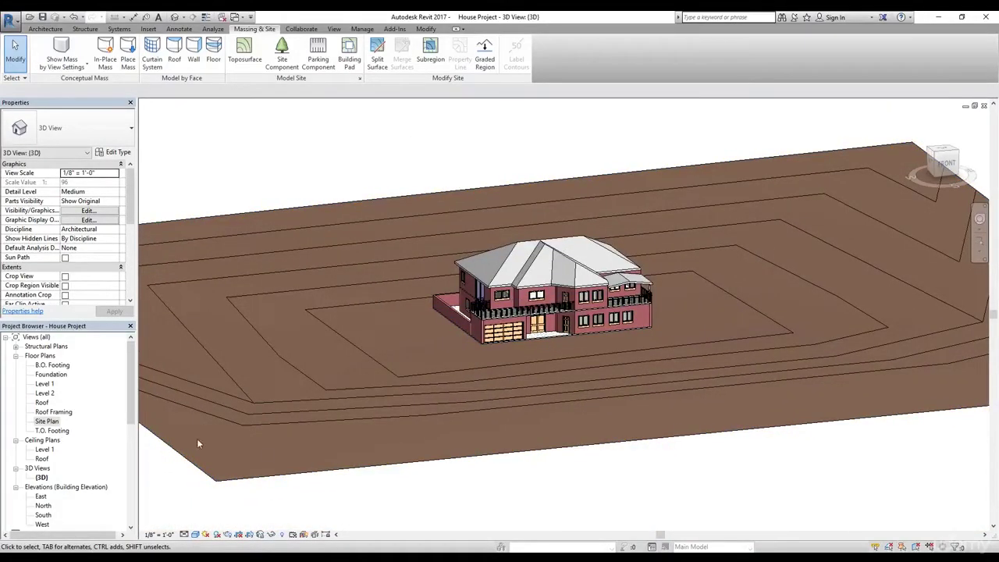
Step: Assign the Site - Grass material to the toposurface
click(236, 479)
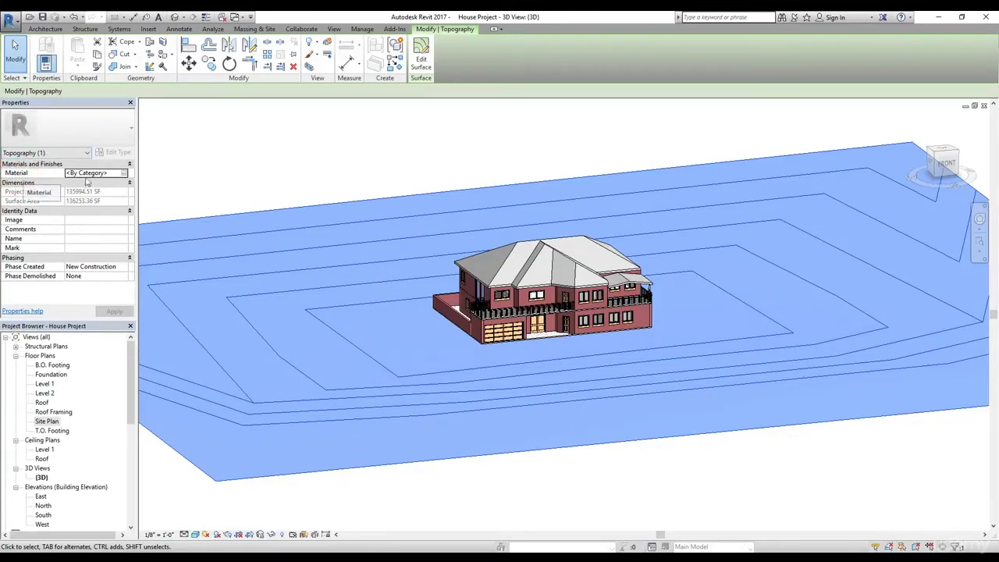
click(125, 174)
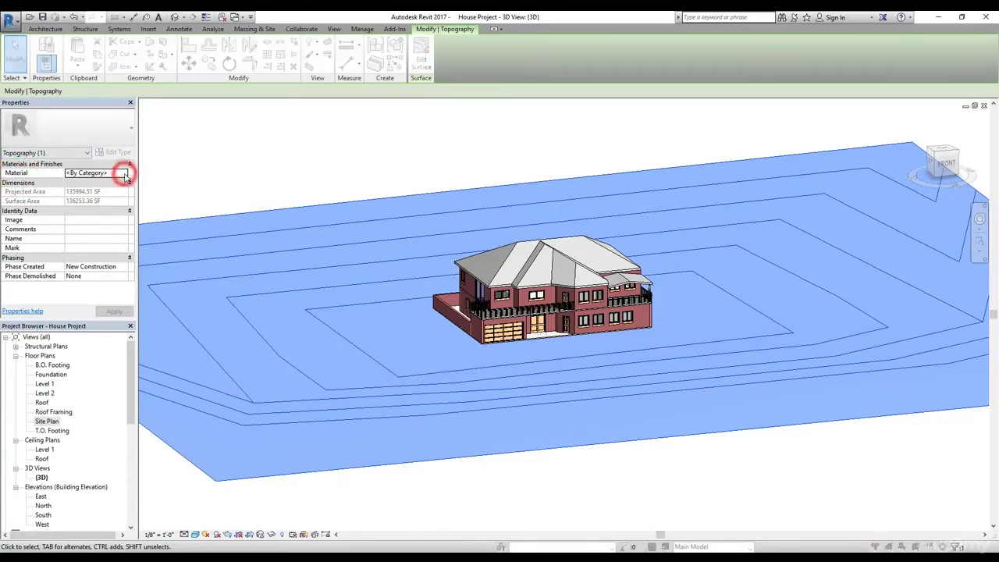
drag(535, 141, 537, 160)
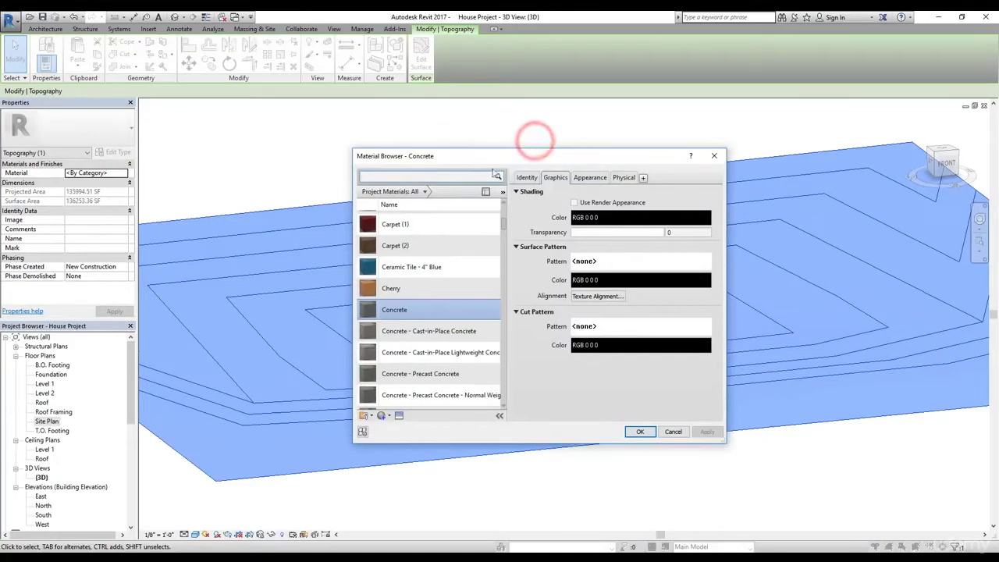
click(465, 176)
text(grass)
click(415, 233)
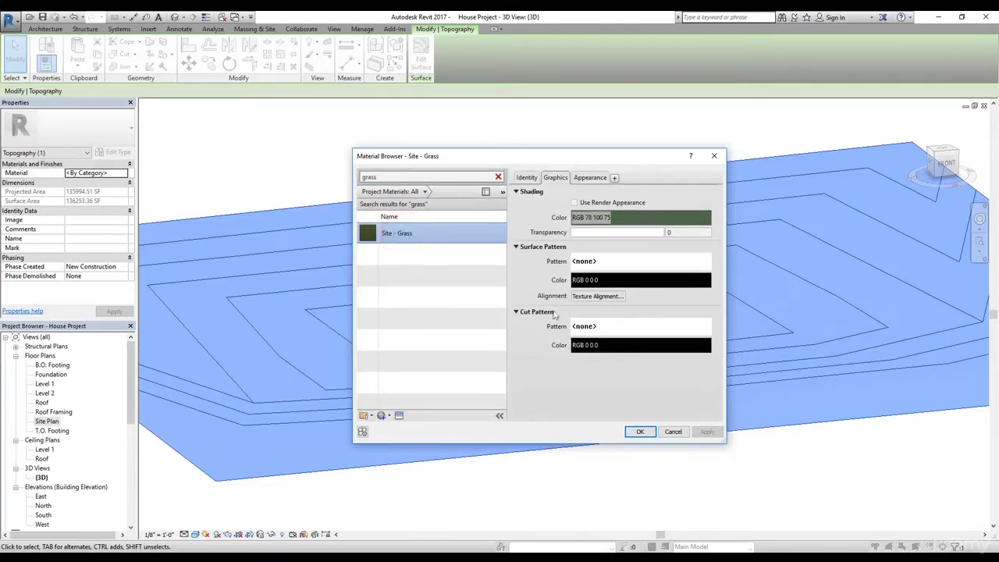
click(634, 431)
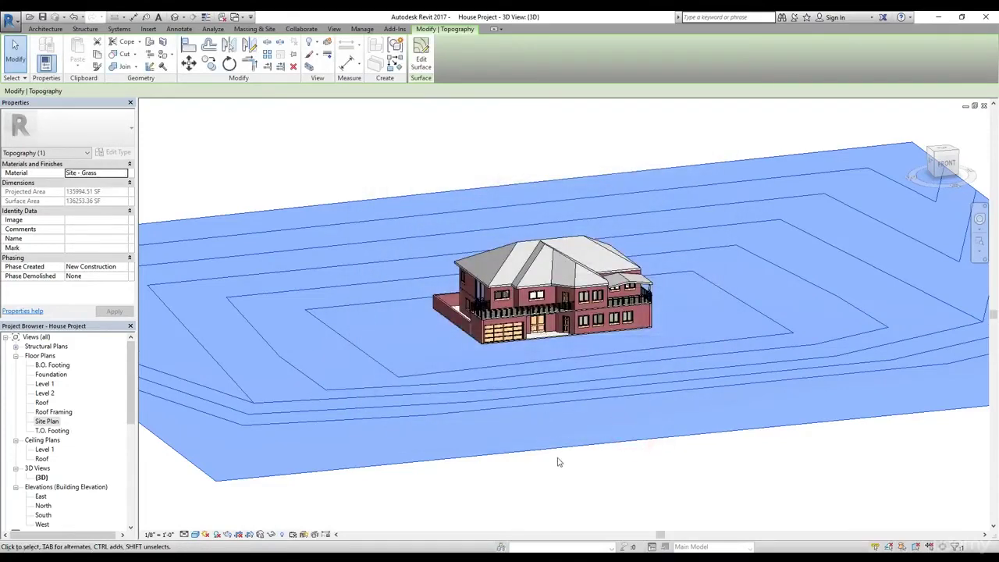
click(557, 458)
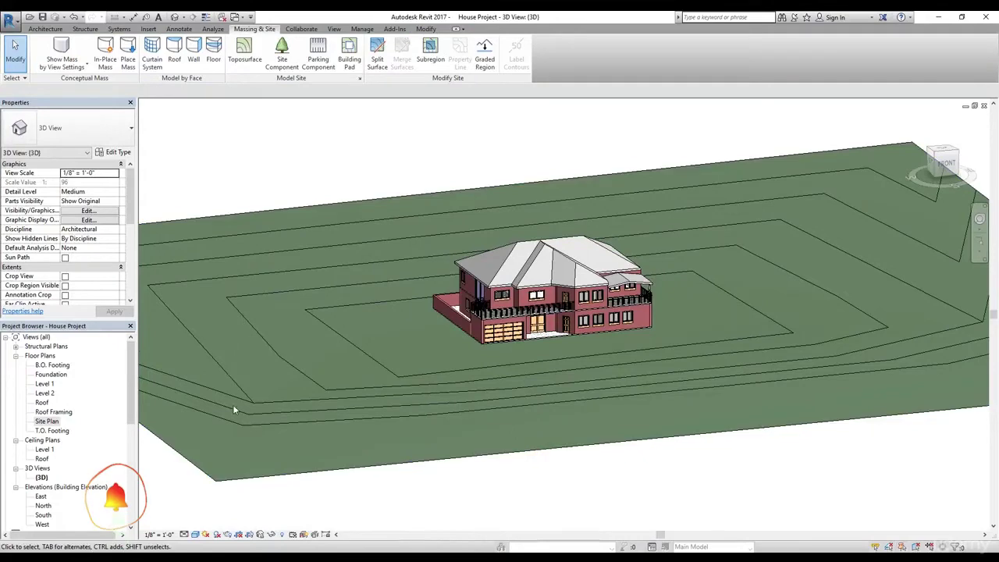
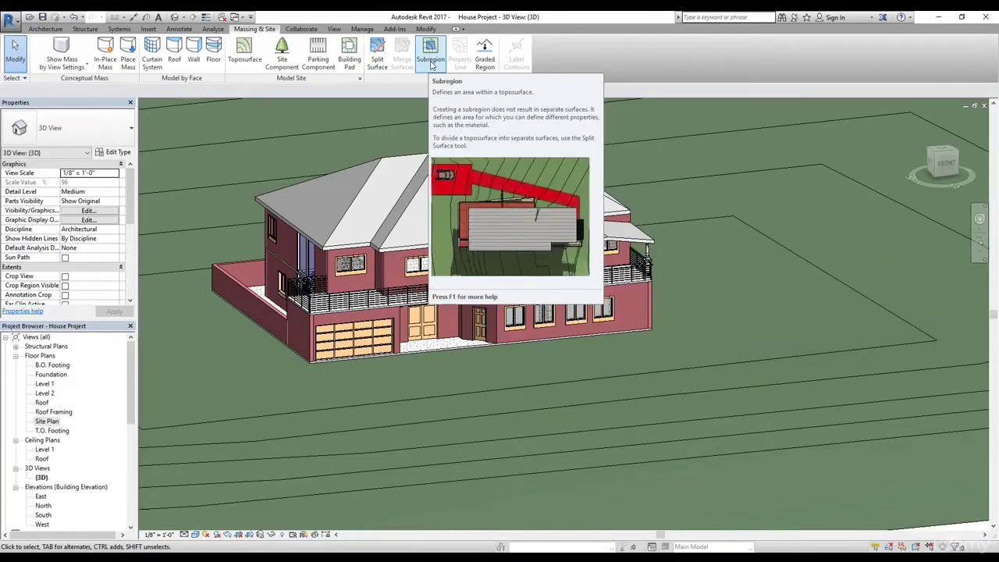
Step: In the Site Plan view, begin a subregion boundary with a 36' line running straight out from the house's front-left corner
double_click(40, 422)
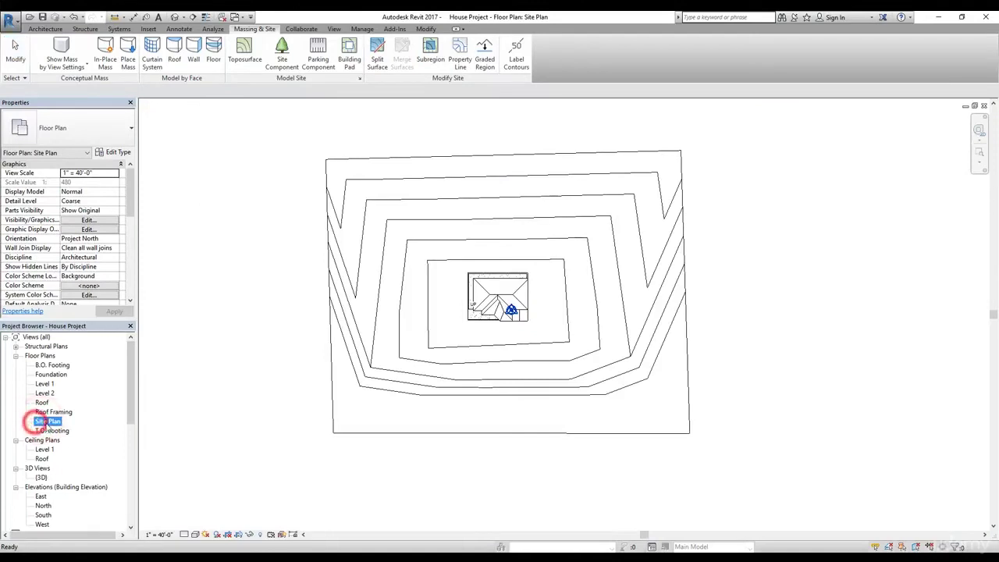
click(424, 469)
scroll(413, 463, up, 5)
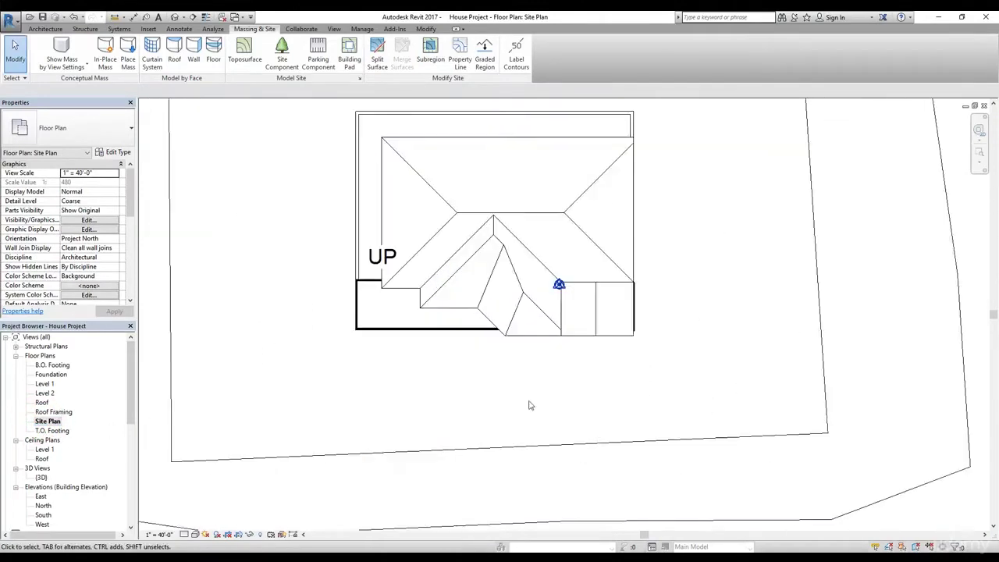
scroll(530, 394, up, 3)
scroll(482, 345, down, 1)
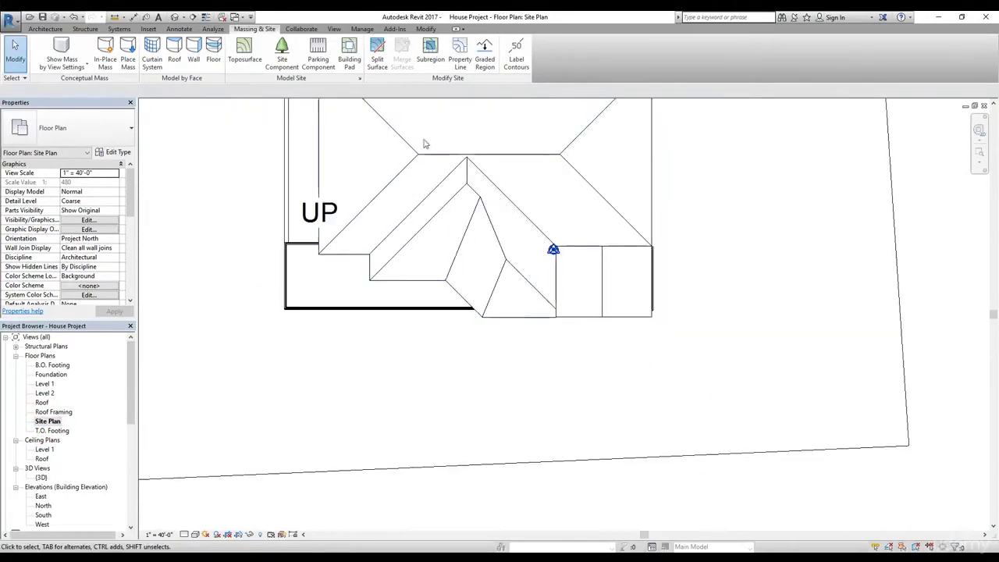
click(431, 55)
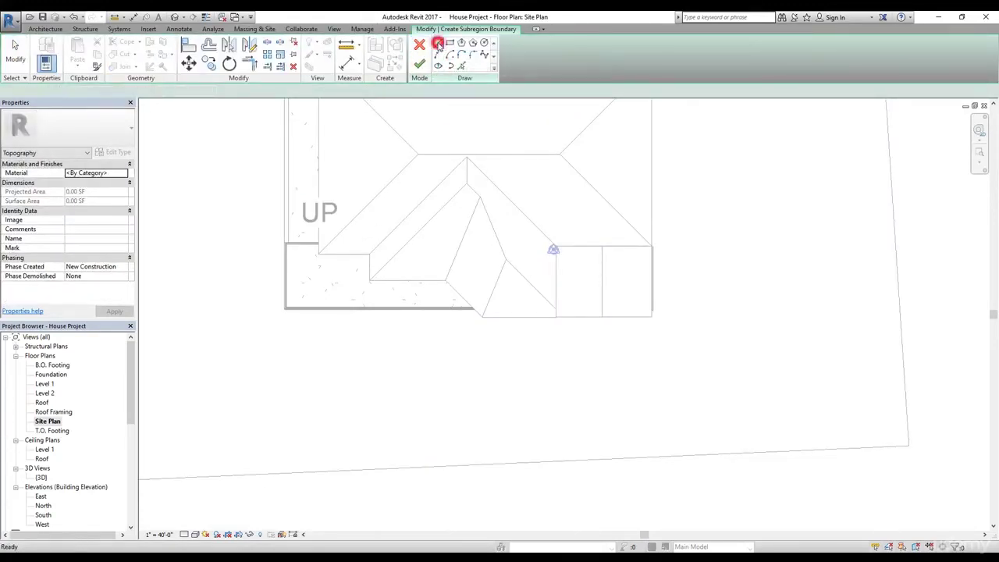
scroll(289, 321, up, 3)
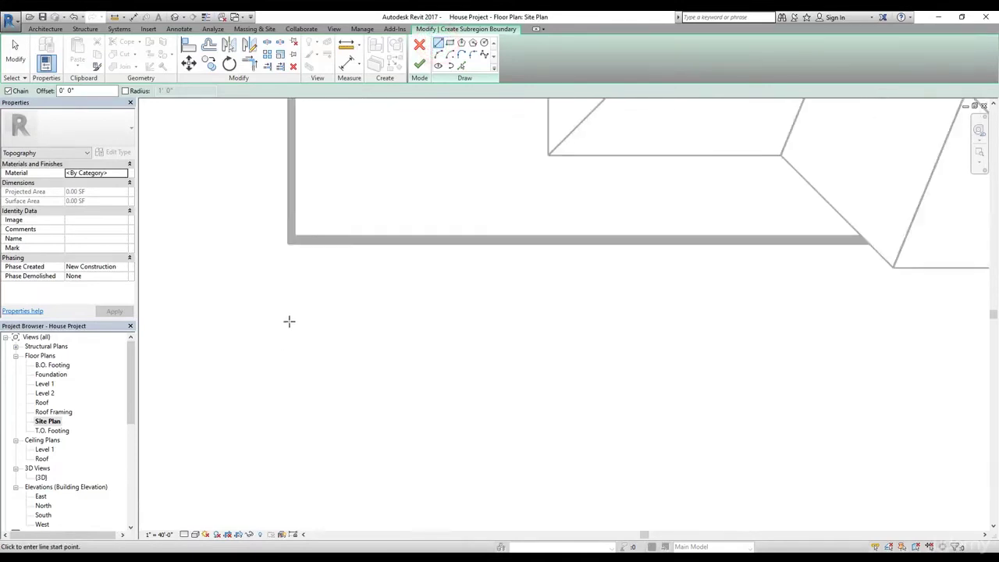
click(289, 243)
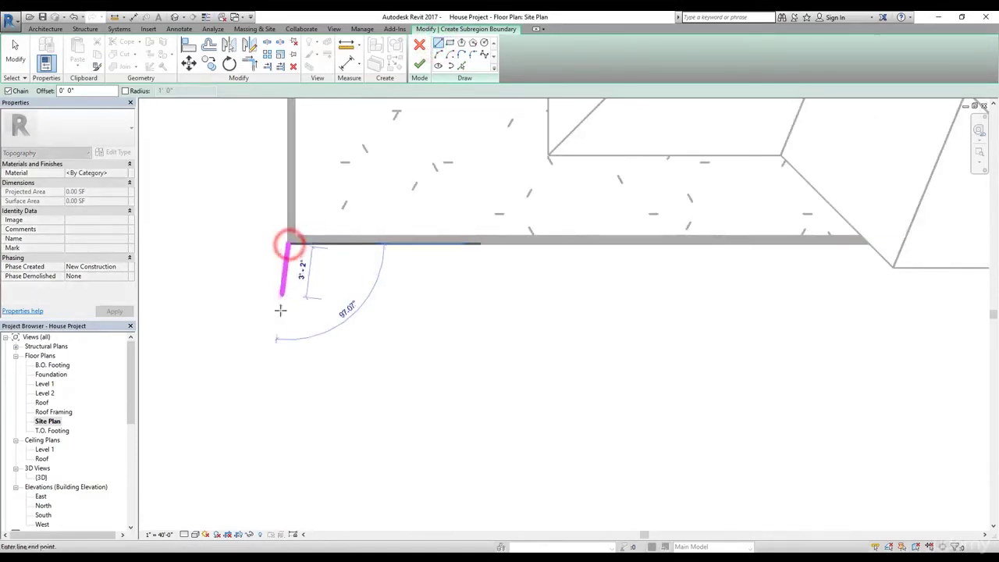
scroll(284, 367, down, 2)
middle_drag(290, 427, 323, 182)
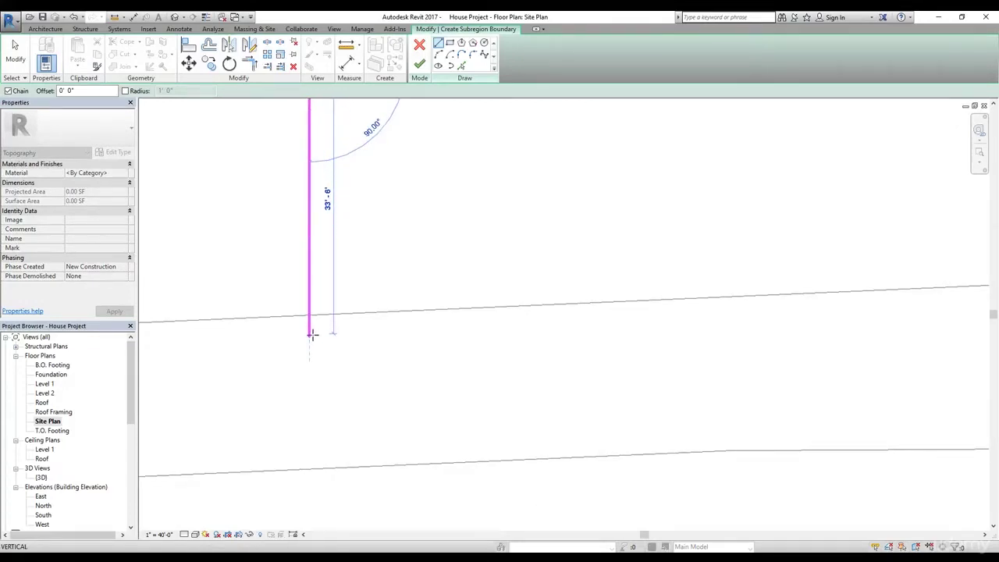
click(310, 352)
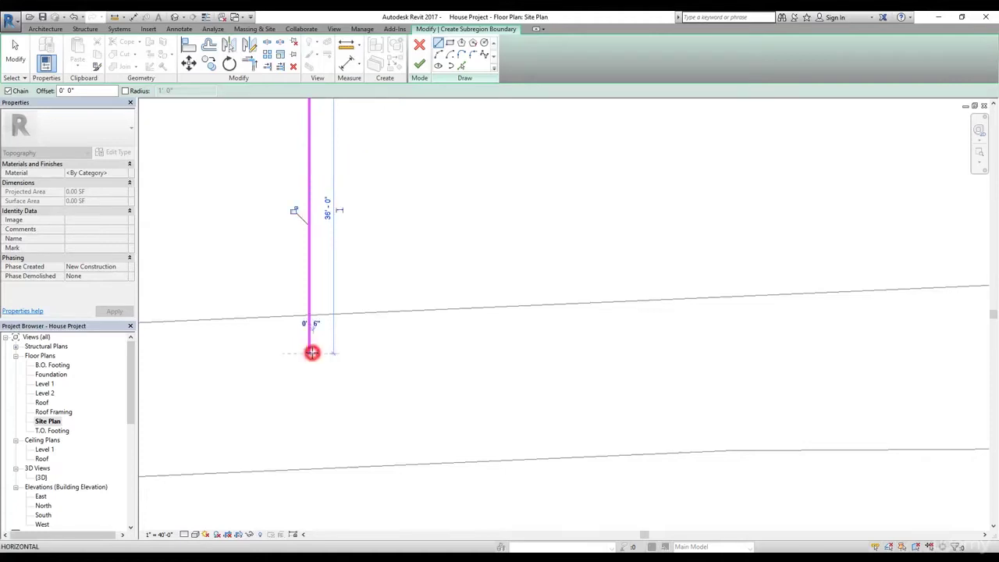
Step: Continue the boundary with a short horizontal line, a 26' line back toward the house and a 49' line parallel to its front
scroll(446, 351, down, 2)
middle_drag(452, 351, 431, 398)
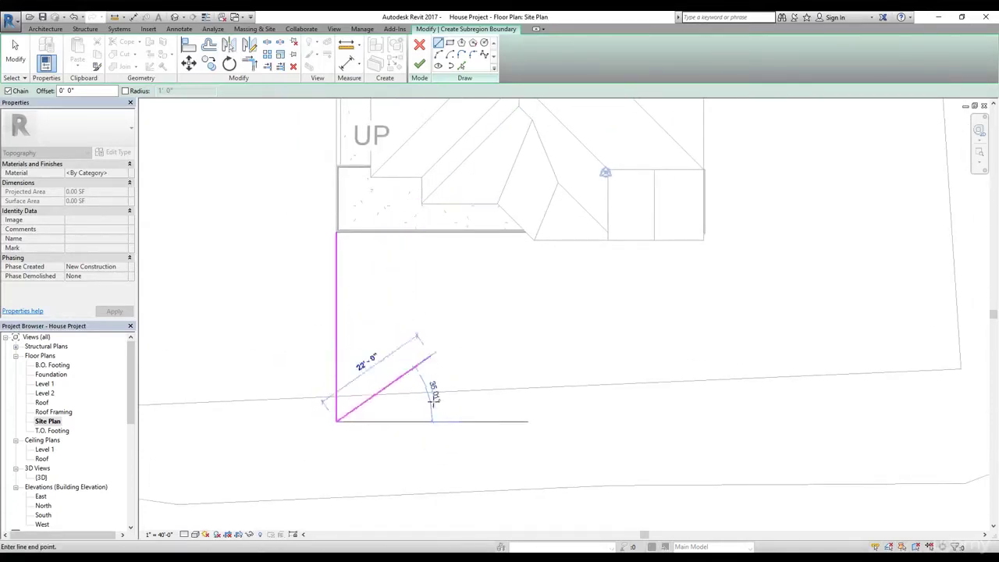
click(426, 421)
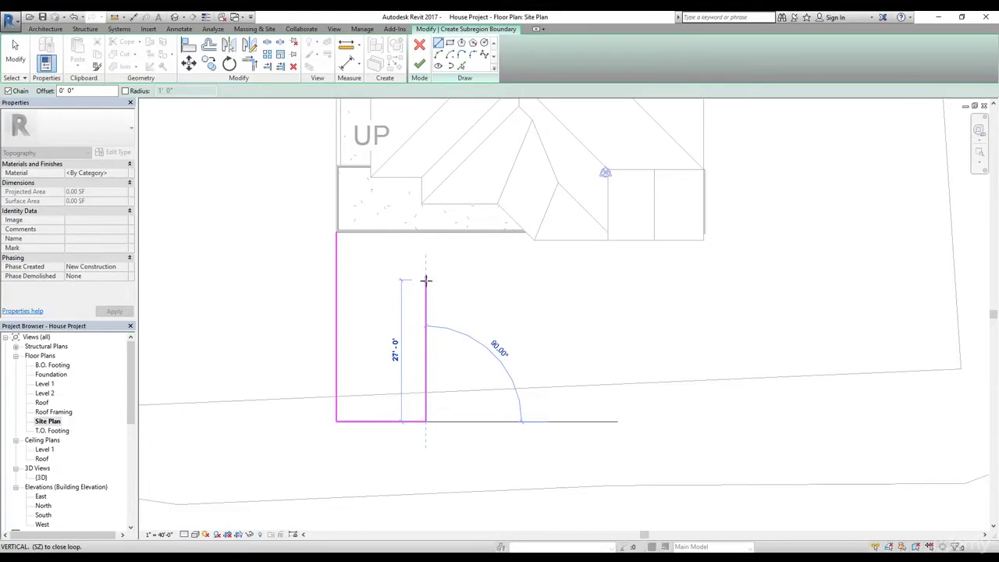
click(426, 285)
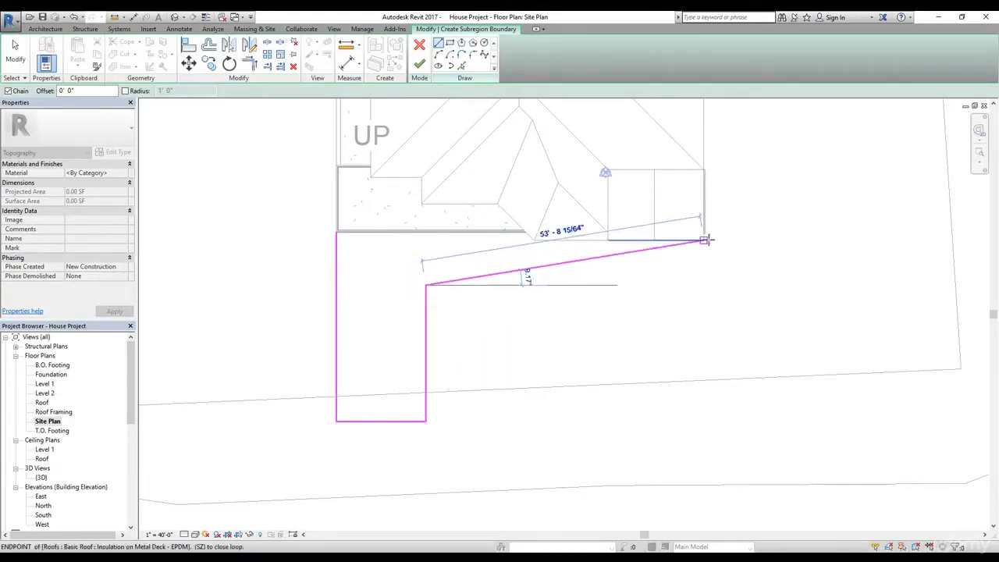
click(683, 285)
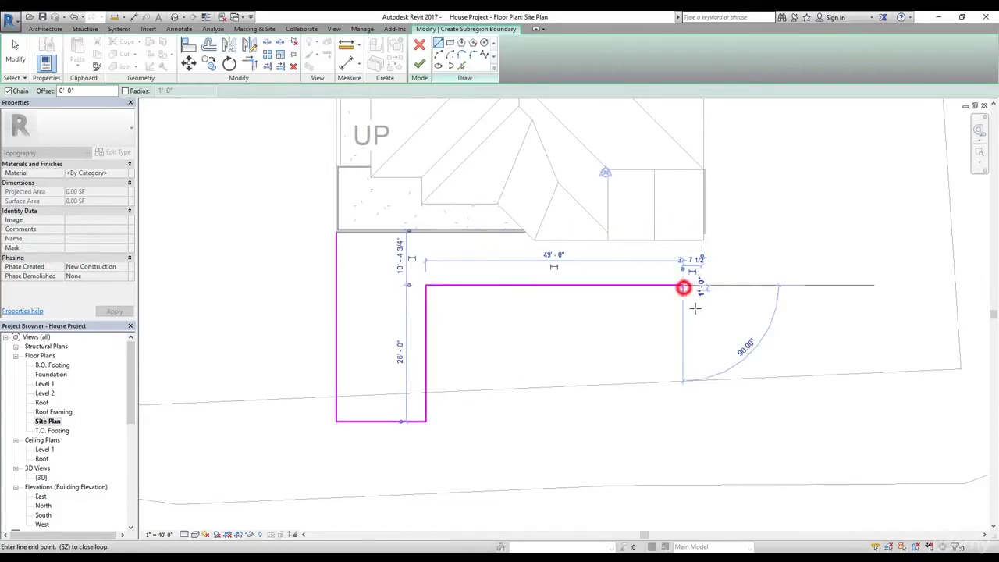
key(Escape)
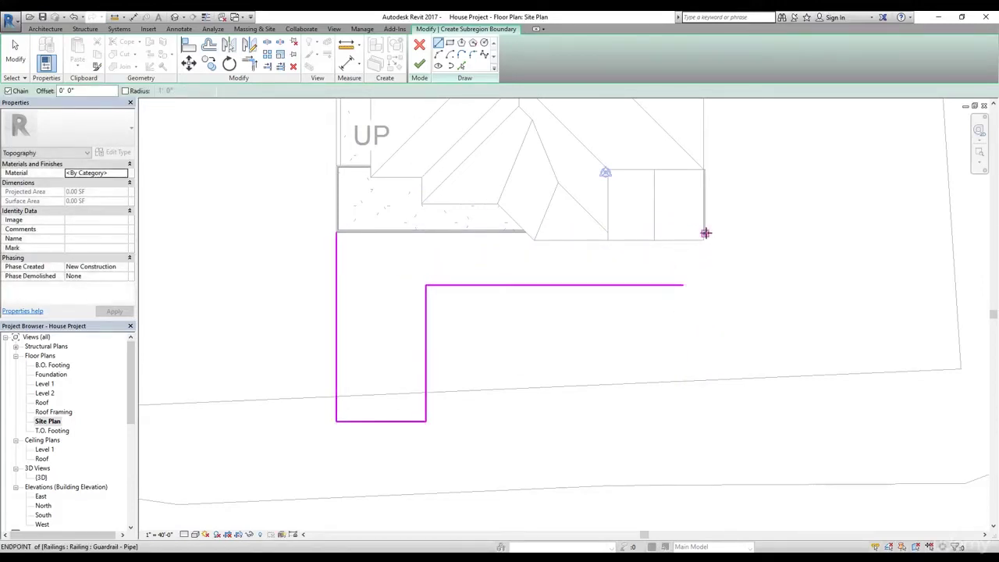
Step: Draw a short boundary line out from the house's front-right corner and a line along the front joining both corners
click(705, 233)
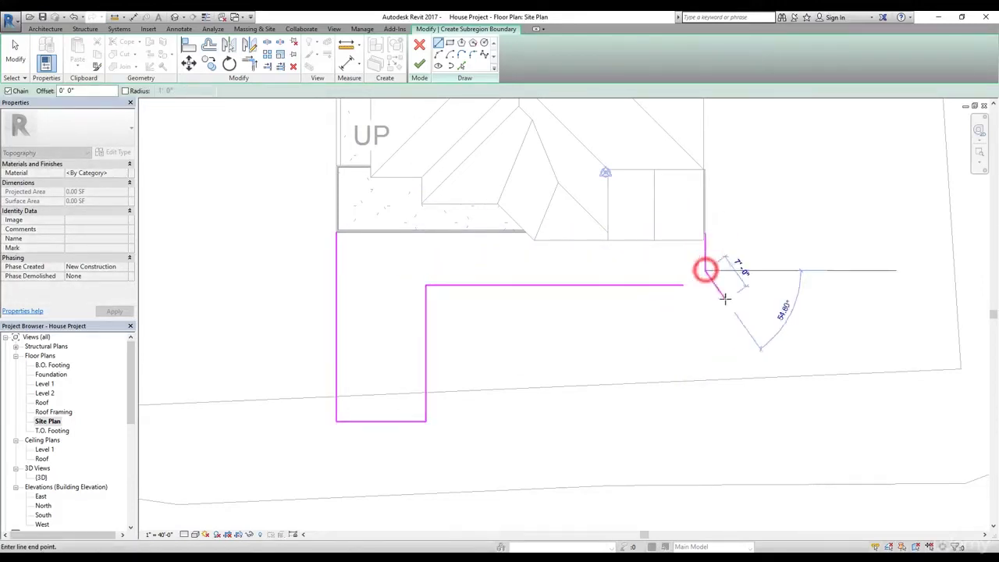
click(705, 270)
key(Escape)
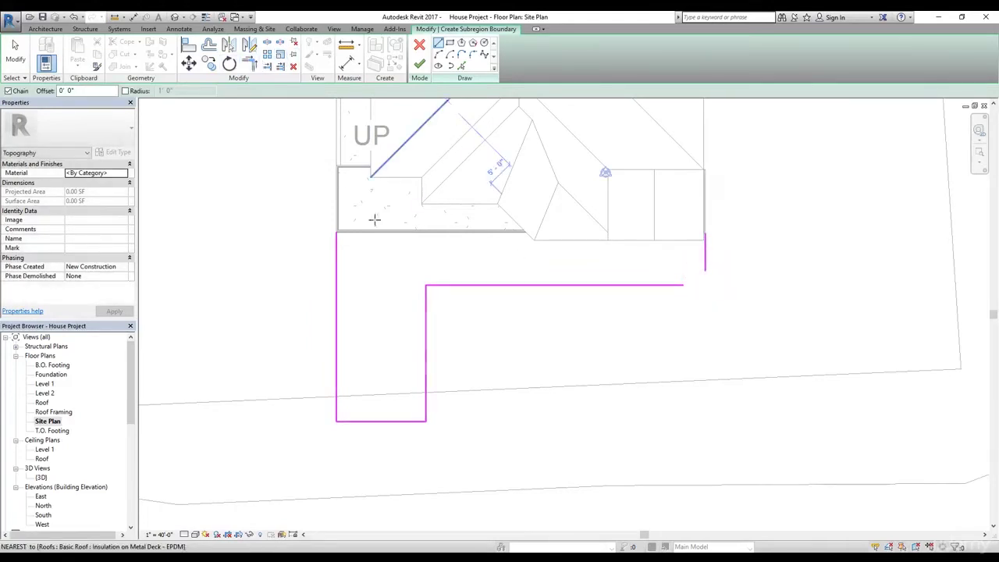
click(335, 233)
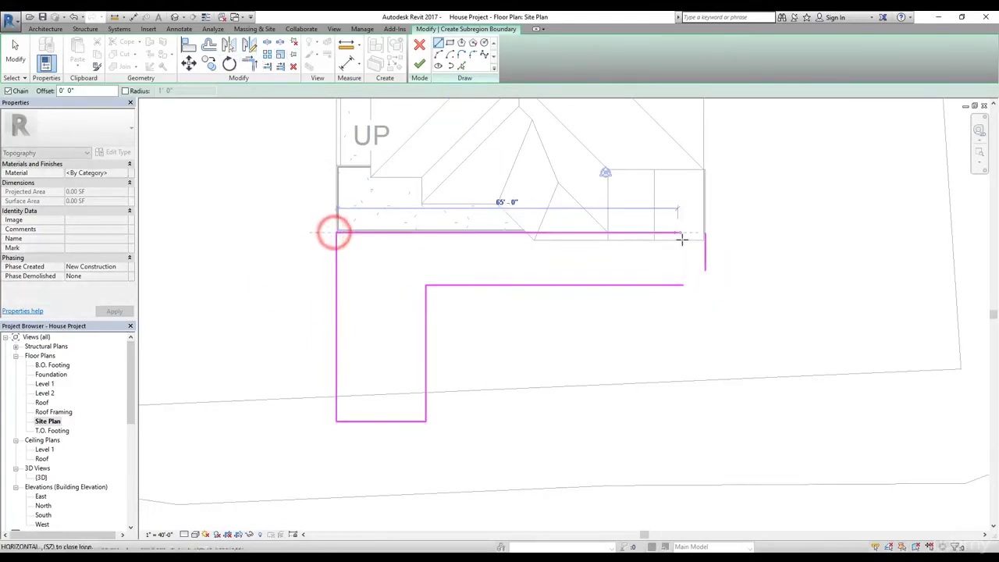
click(705, 233)
key(Escape)
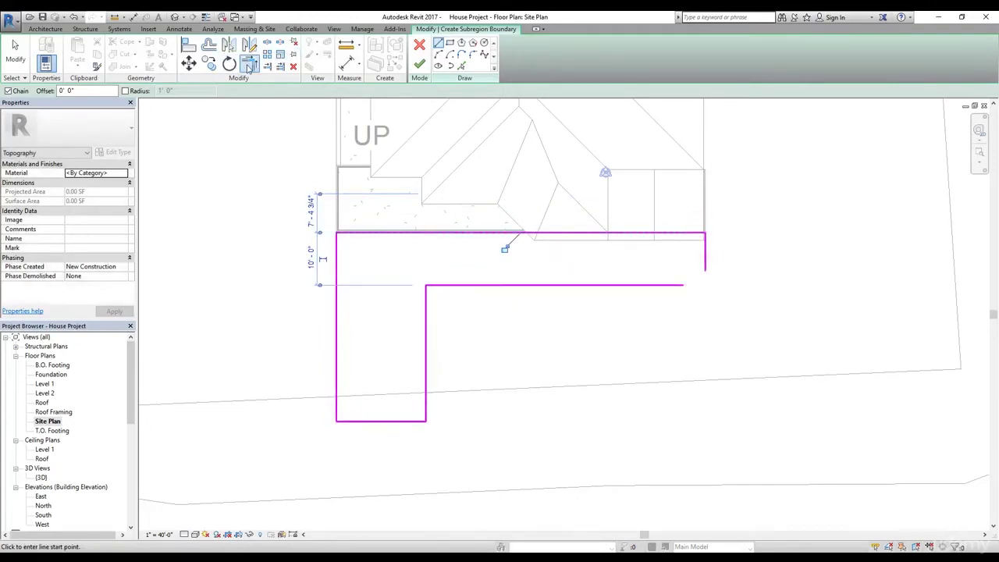
Step: Extend the 49' line and the short right-hand line to meet in a corner and finish the subregion
click(248, 64)
click(681, 286)
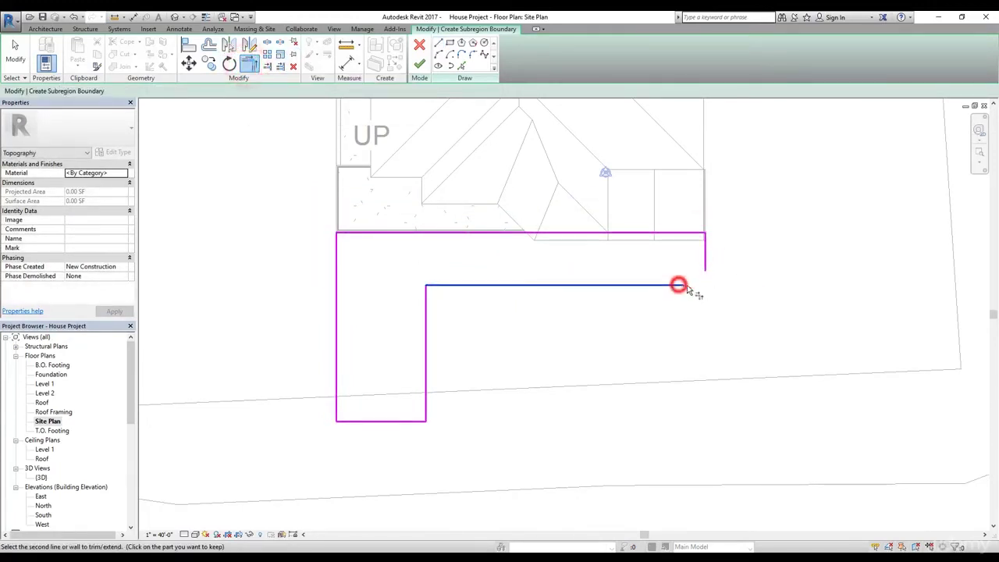
click(705, 265)
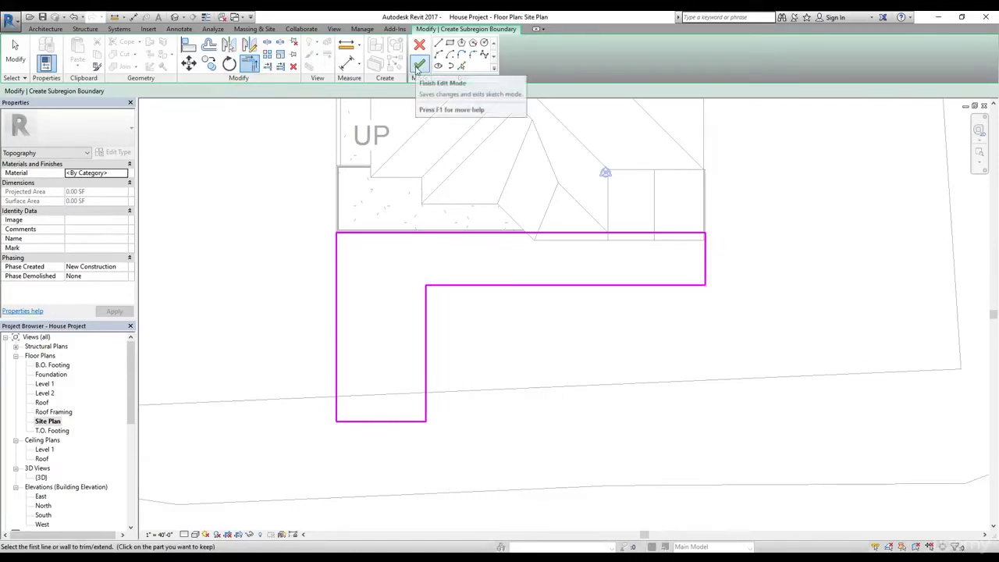
click(417, 68)
click(275, 234)
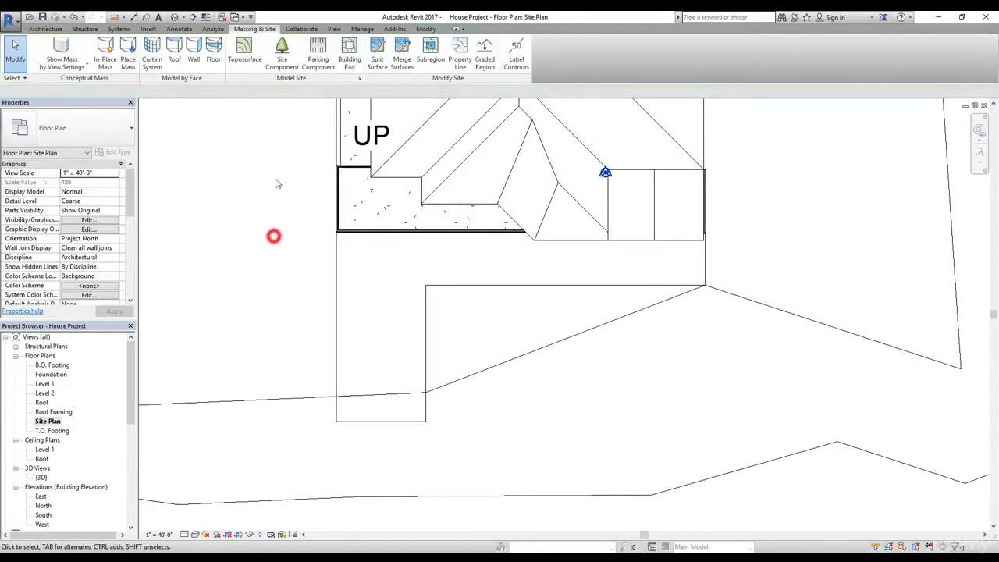
Step: Open the default 3D view and examine the L-shaped subregion in front of the house from several angles
click(174, 17)
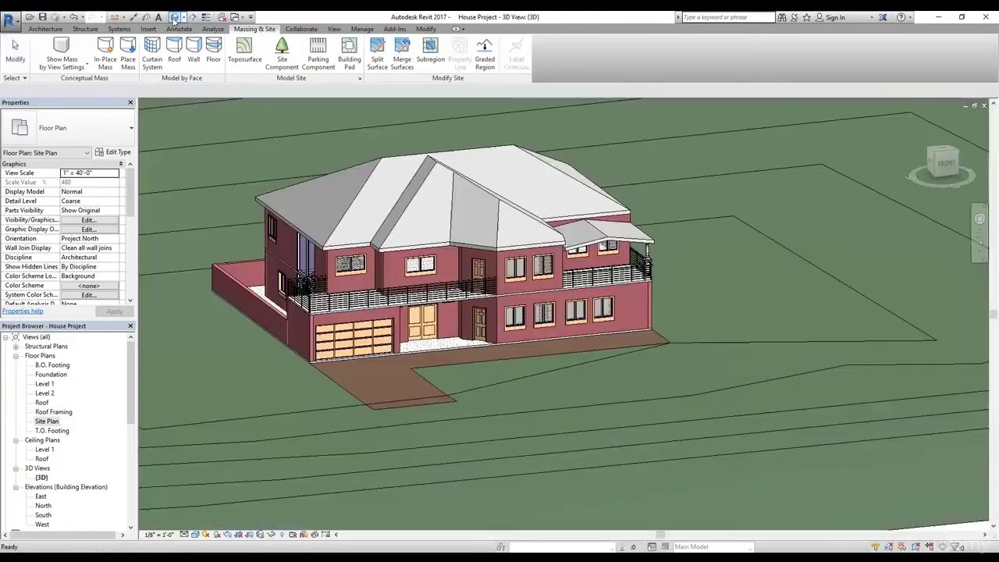
scroll(332, 386, up, 5)
shift+middle_drag(336, 379, 644, 320)
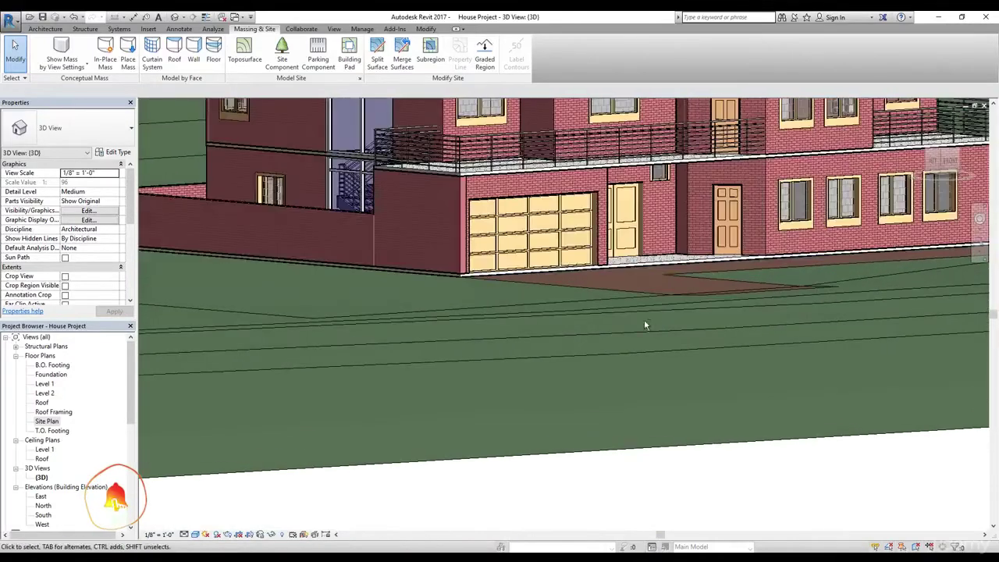
scroll(712, 388, up, 3)
shift+middle_drag(712, 388, 663, 417)
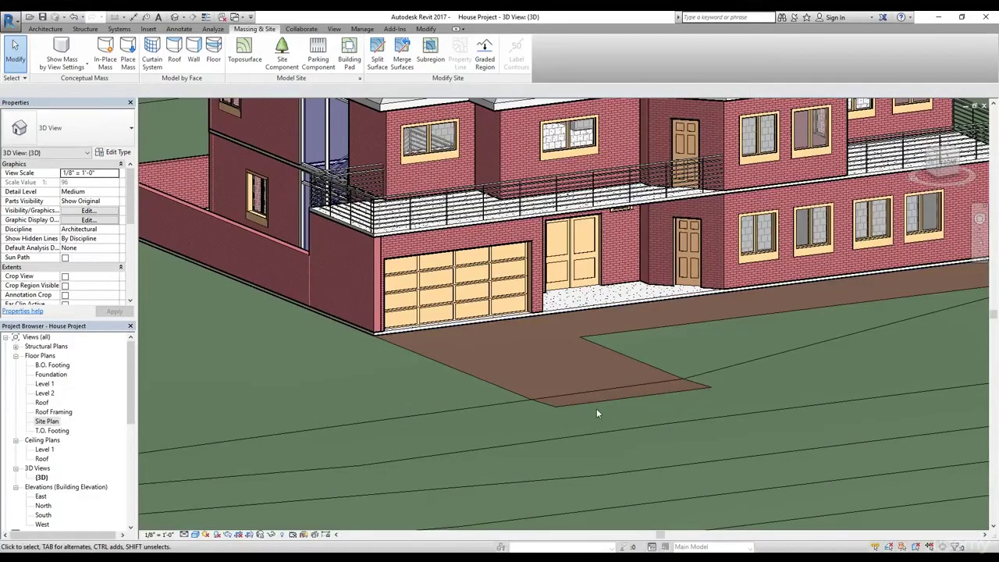
shift+middle_drag(669, 376, 635, 432)
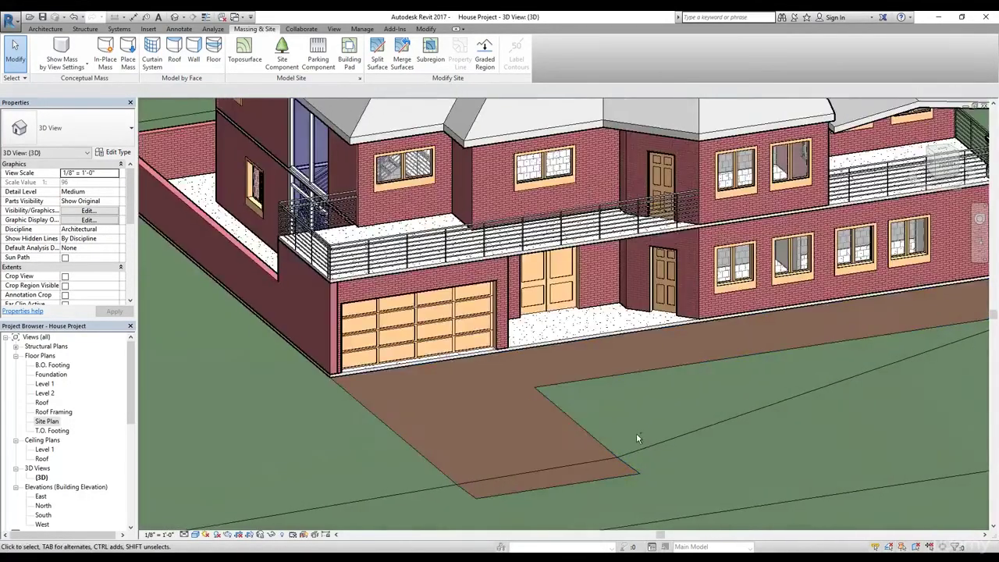
Step: Open the material choices for the L-shaped subregion and filter the project materials by "c"
click(611, 458)
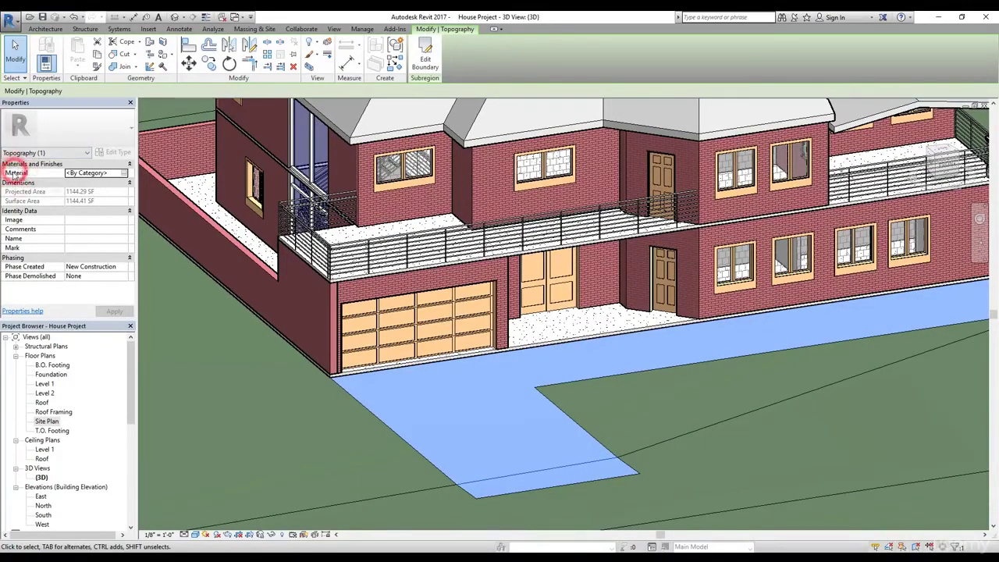
click(124, 173)
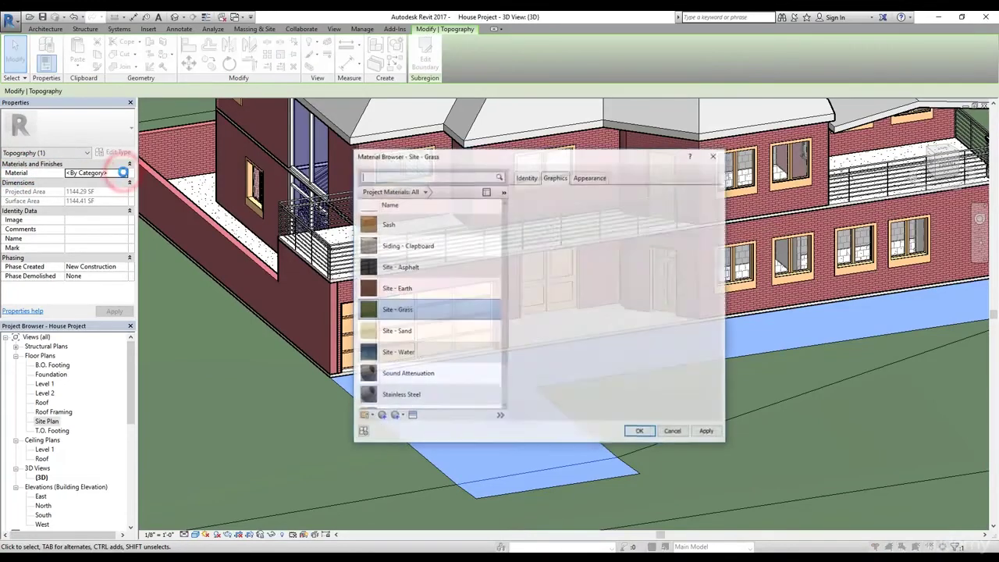
click(432, 178)
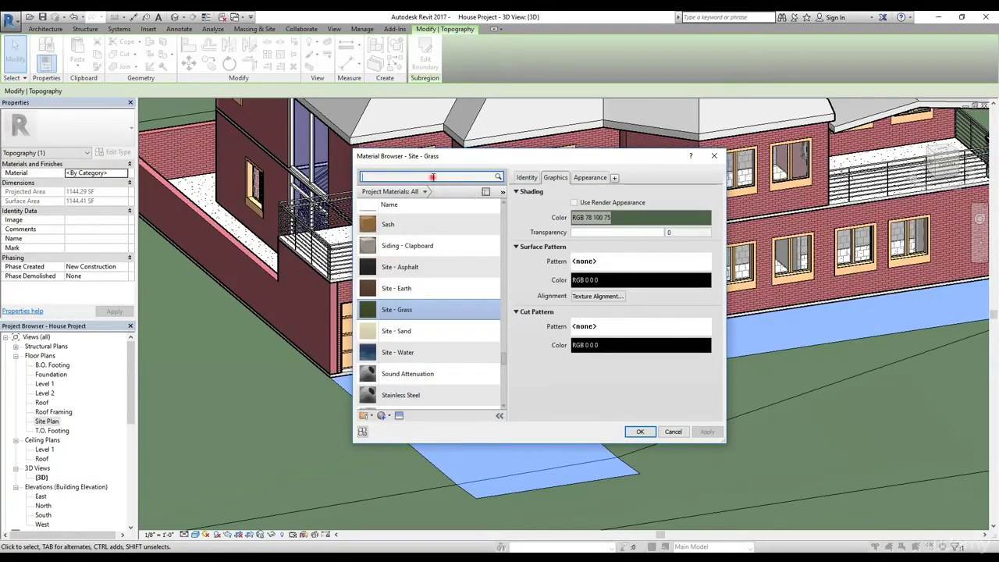
text(c)
key(BackSpace)
text(roa)
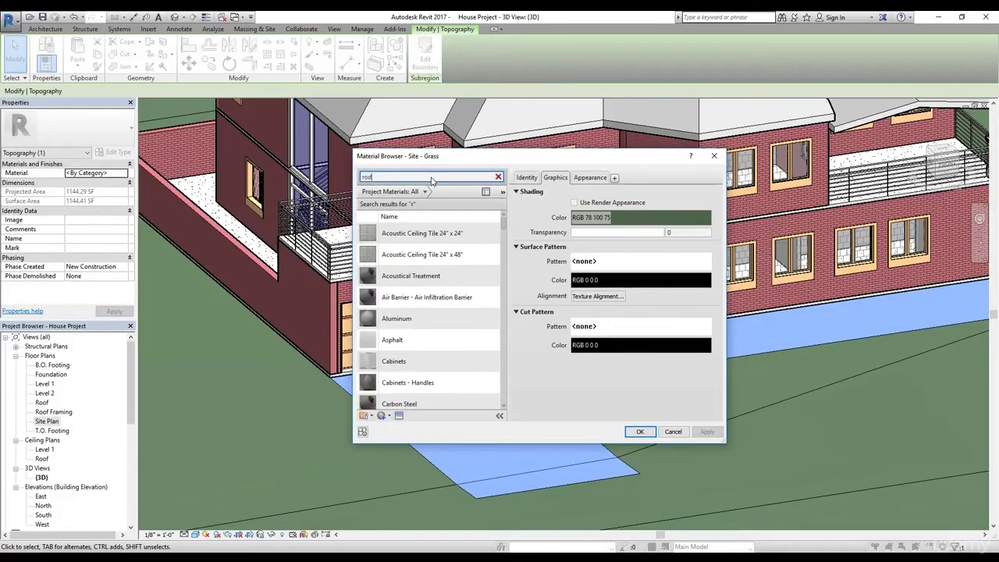
key(BackSpace)
key(BackSpace)
key(BackSpace)
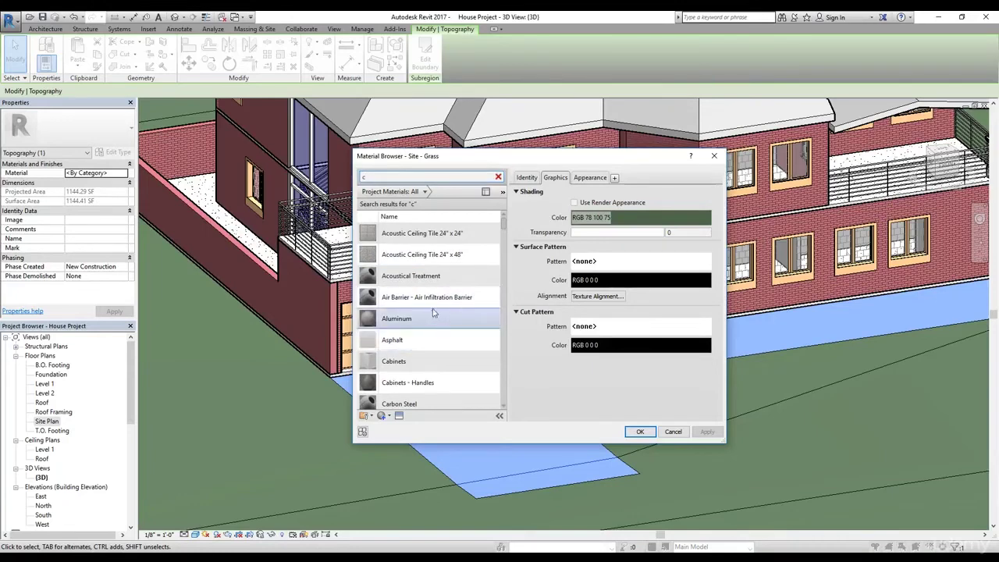
Step: Assign the Concrete material to the subregion
scroll(431, 317, down, 1)
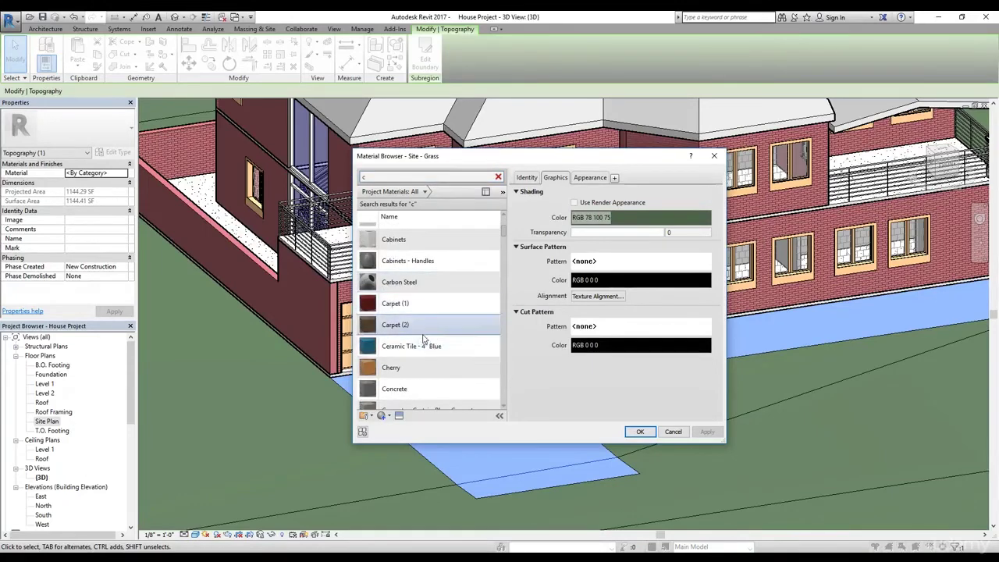
scroll(426, 339, down, 2)
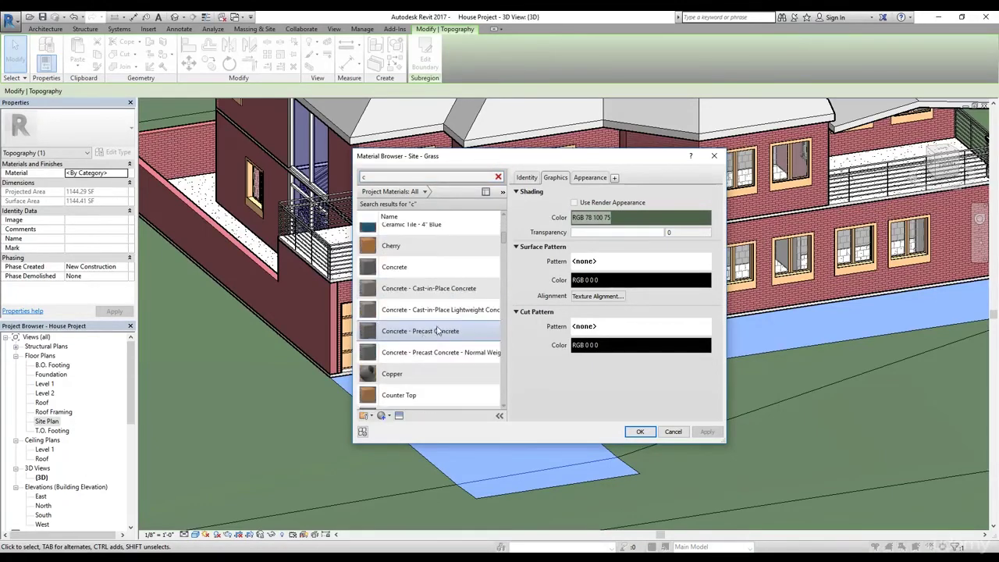
scroll(439, 266, up, 1)
click(394, 273)
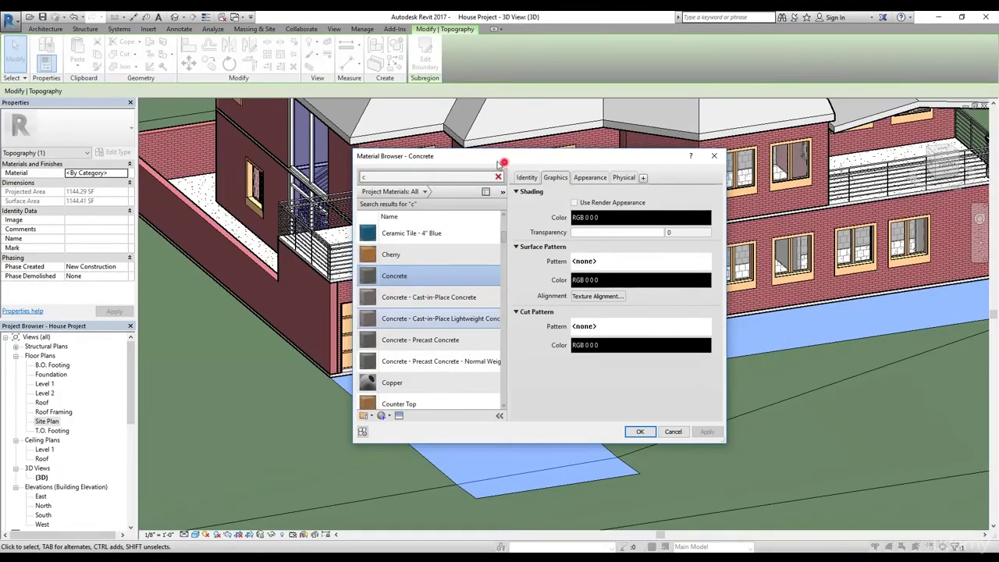
drag(499, 164, 481, 160)
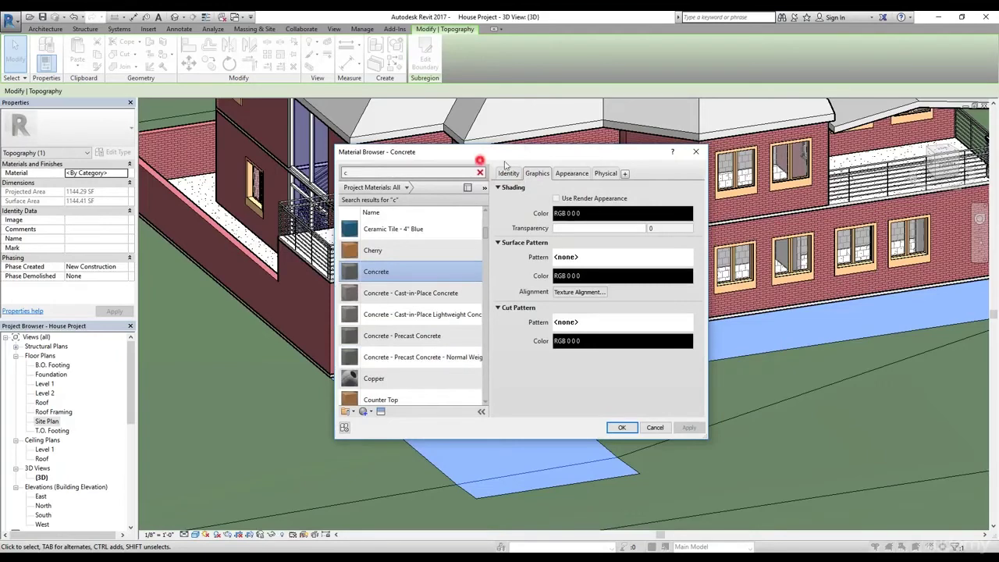
click(622, 428)
click(637, 419)
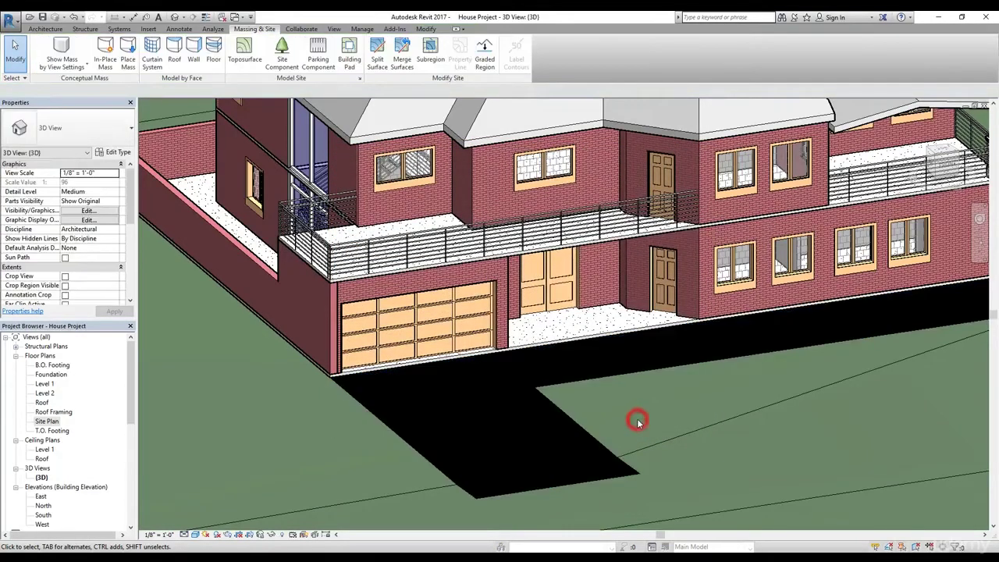
scroll(669, 402, down, 3)
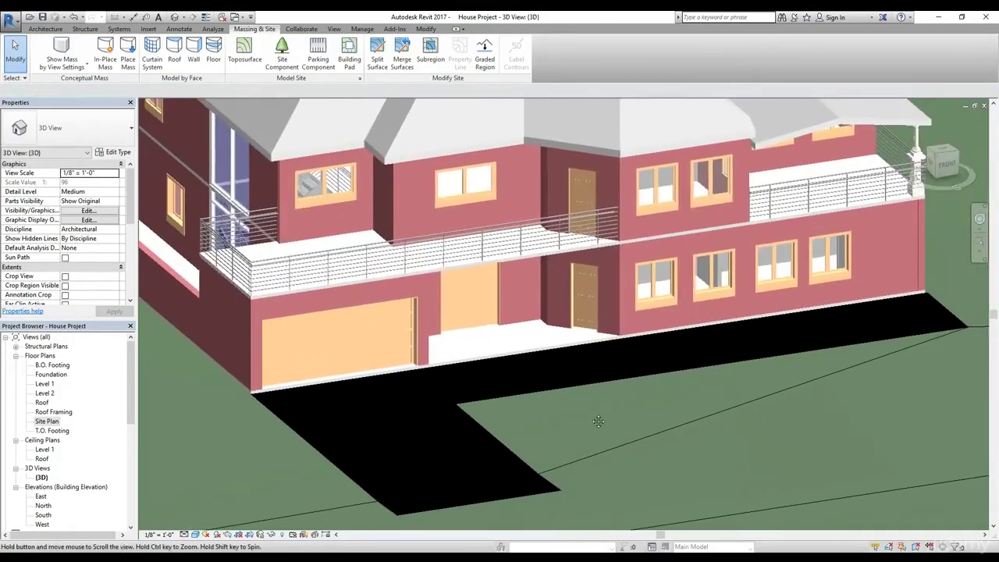
Step: Orbit the 3D view to a lower front angle that frames the house together with the L-shaped concrete subregion
scroll(538, 314, up, 4)
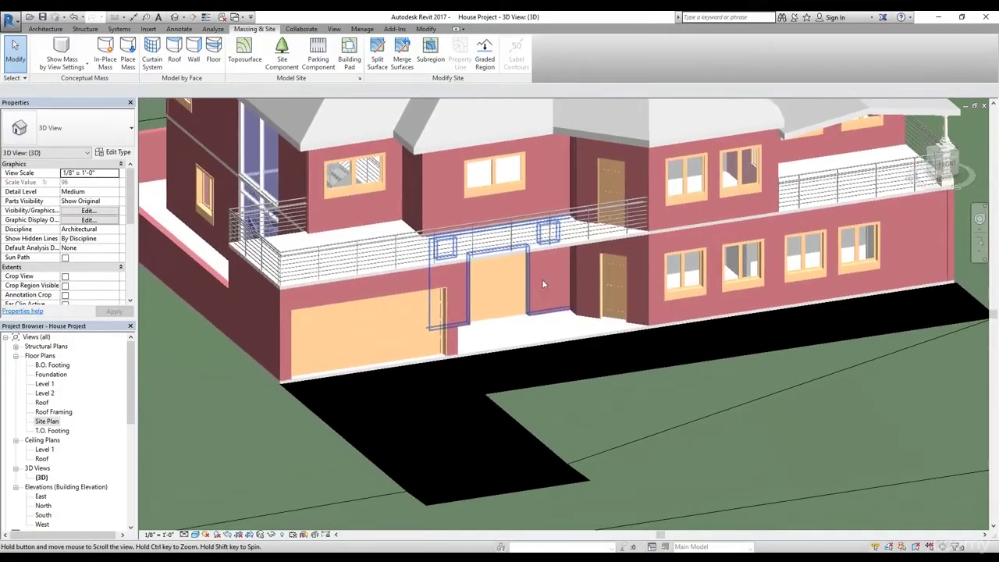
scroll(683, 363, down, 2)
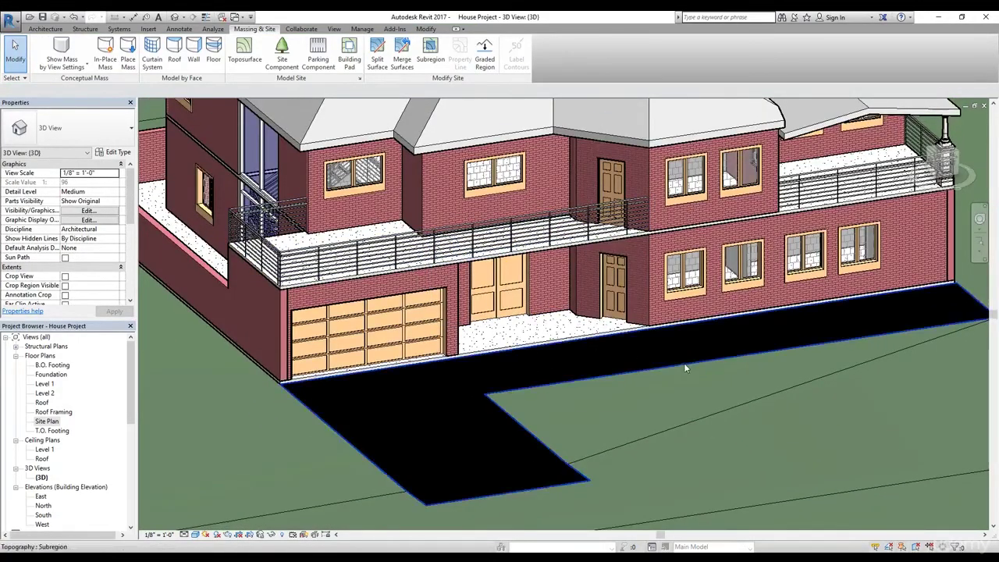
scroll(662, 350, up, 3)
shift+middle_drag(636, 415, 630, 293)
scroll(630, 293, down, 2)
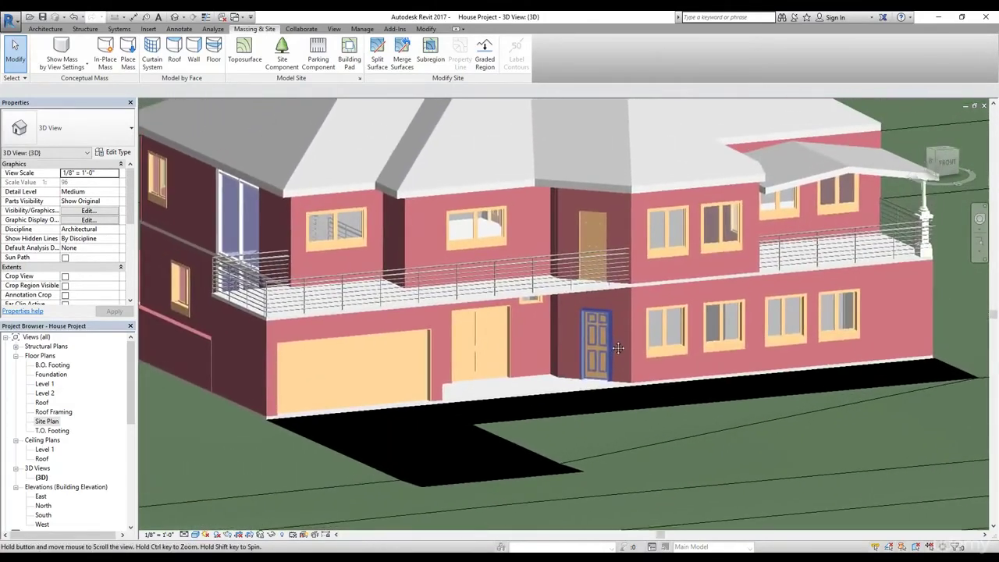
scroll(612, 356, up, 2)
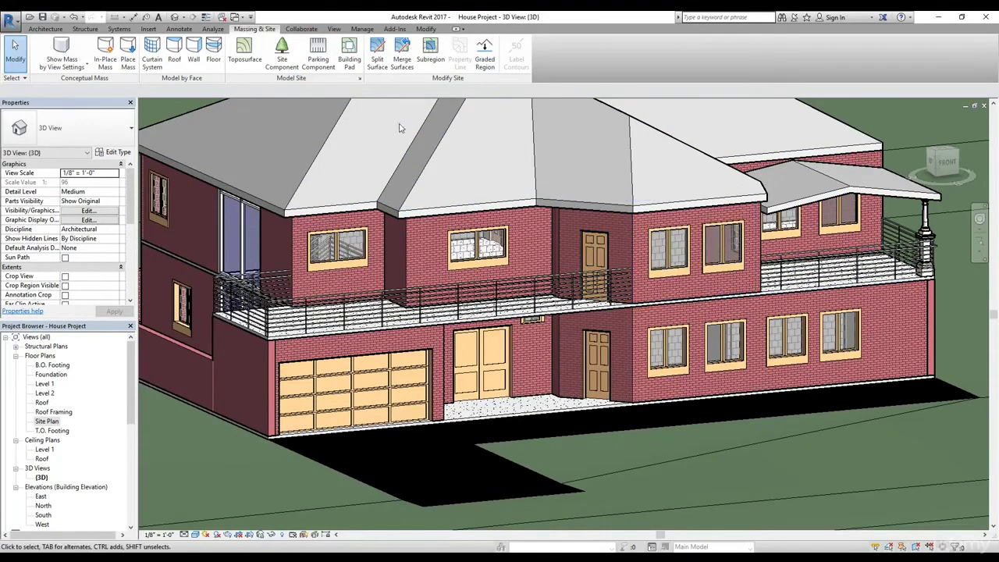
Step: Open the rendering settings and choose Draft quality with the Exterior: Sun only lighting scheme
click(334, 29)
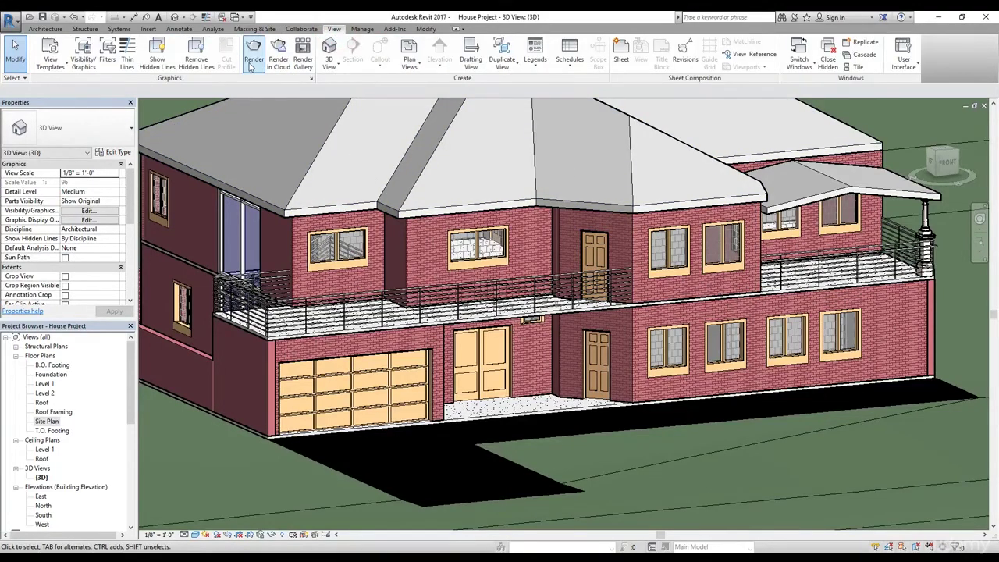
click(253, 60)
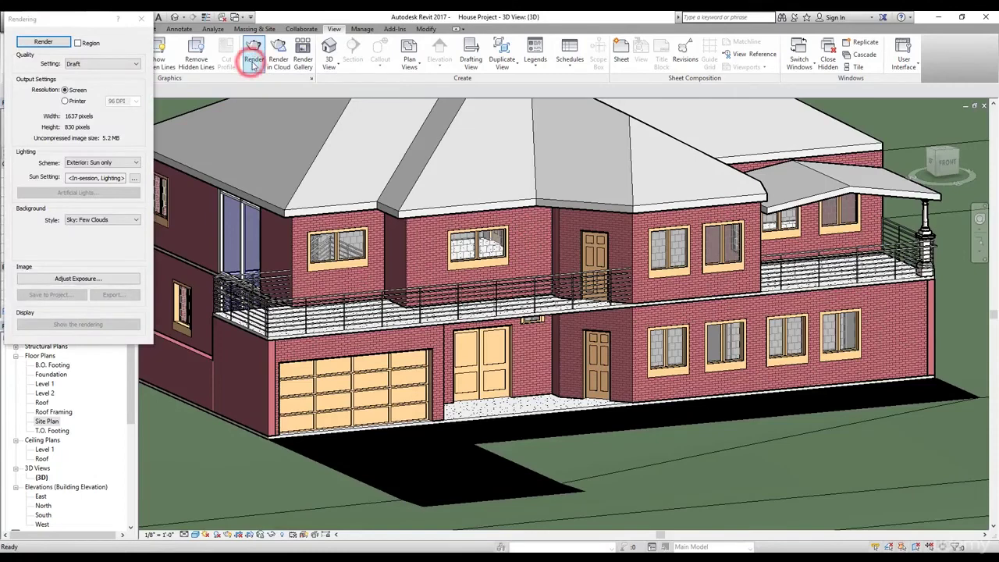
click(98, 64)
click(98, 73)
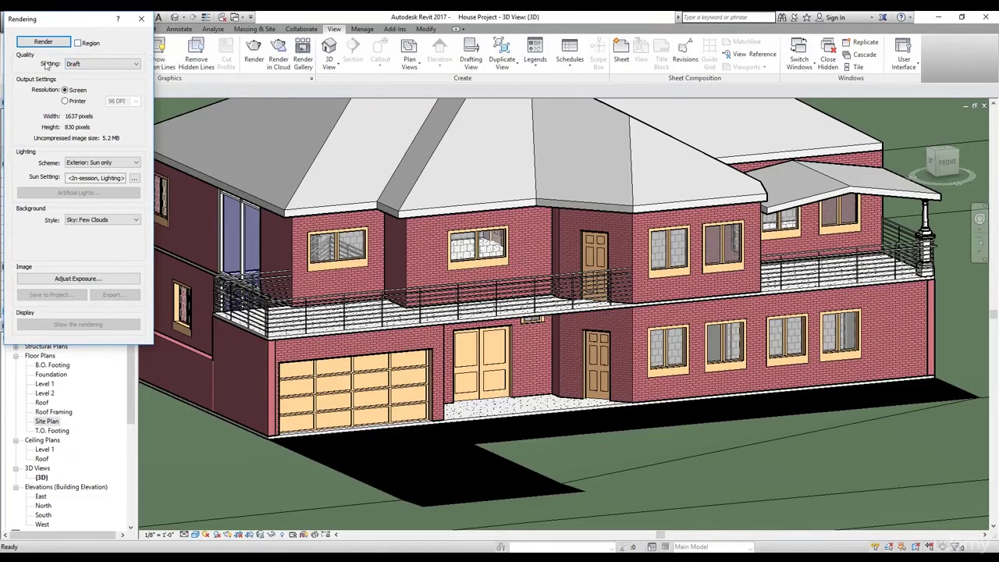
click(104, 162)
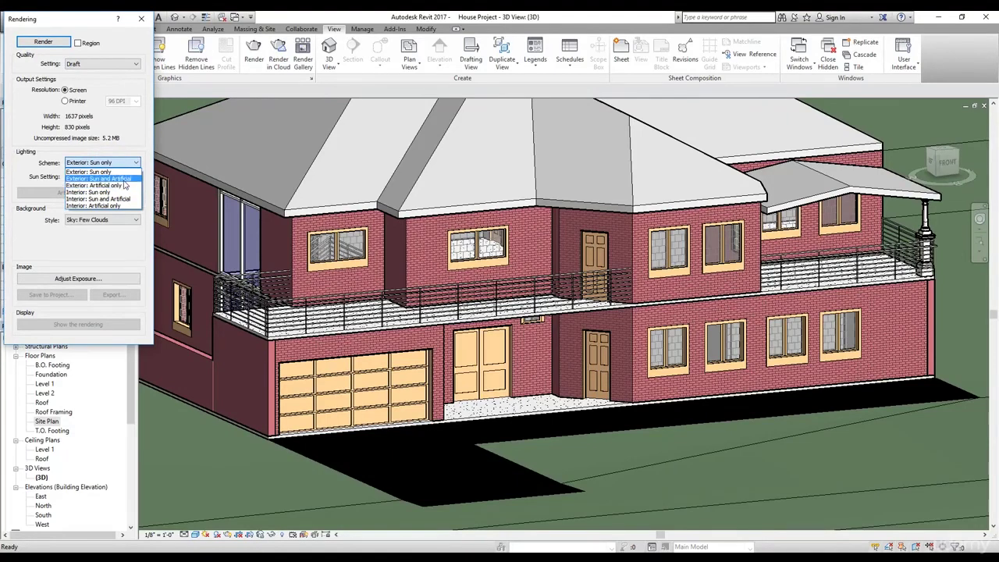
click(102, 171)
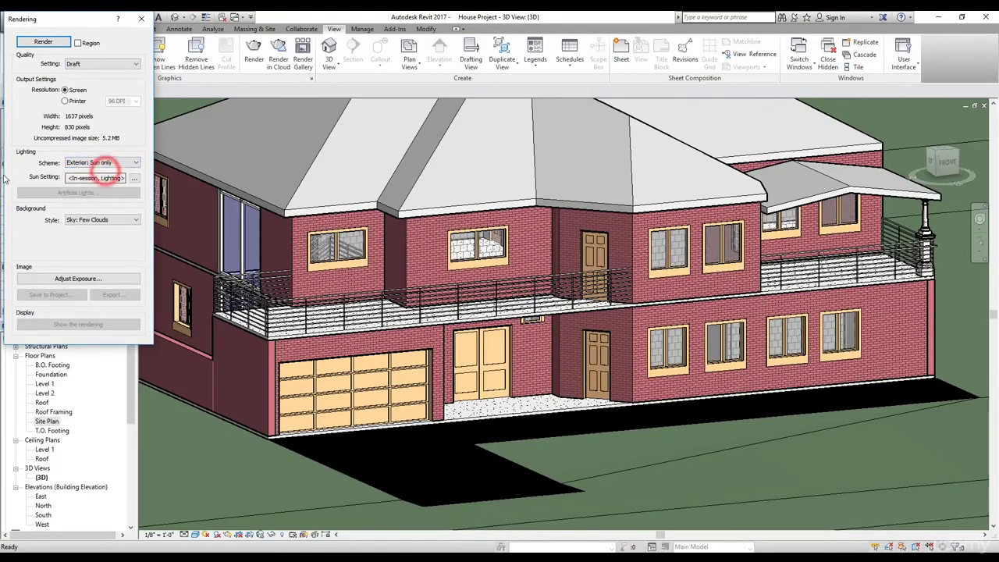
Step: Render the 3D view with the Sky: Few Clouds background to check the materials, and close the rendering settings
click(80, 251)
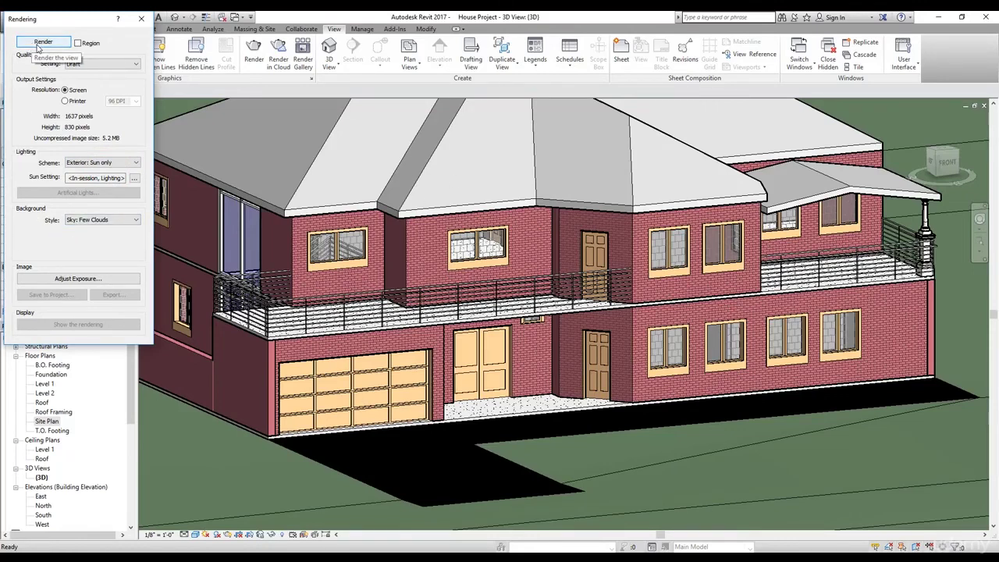
click(41, 43)
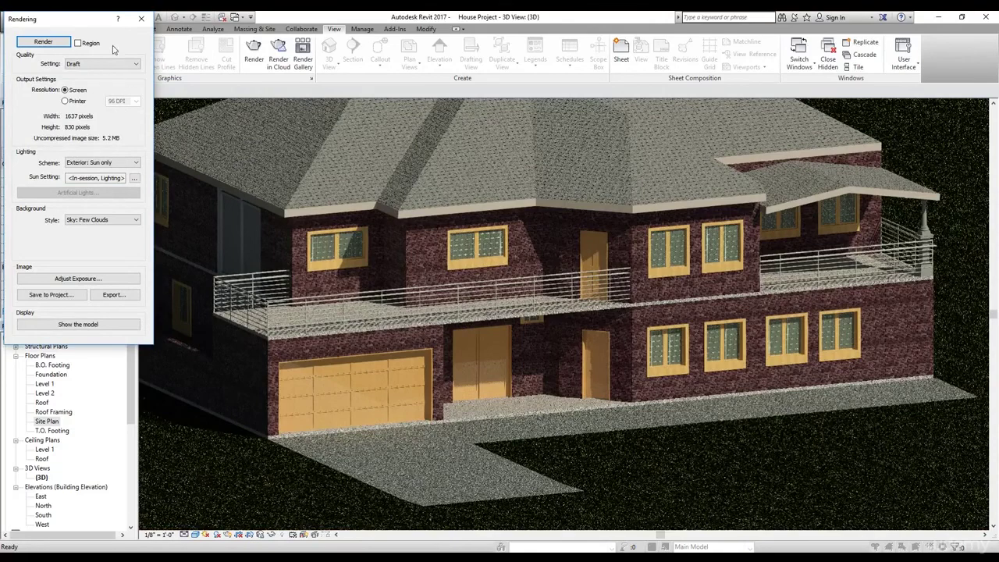
click(142, 19)
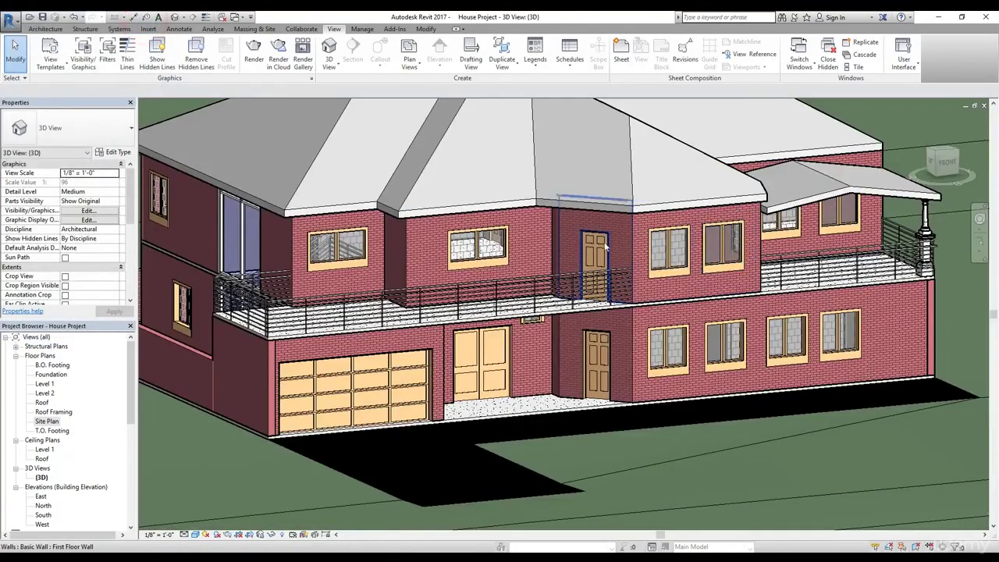